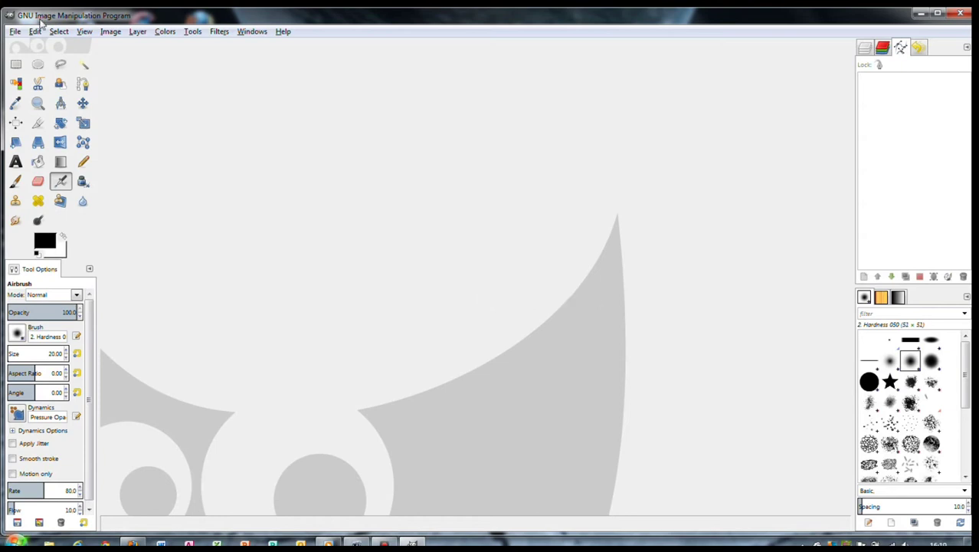
# Step: Create a new blank 1200×1600 image and add a second layer
pyautogui.press('Return')
pyautogui.click(260, 63)
pyautogui.click(257, 120)
pyautogui.click(304, 187)
pyautogui.click(137, 31)
pyautogui.click(145, 44)
pyautogui.click(108, 217)
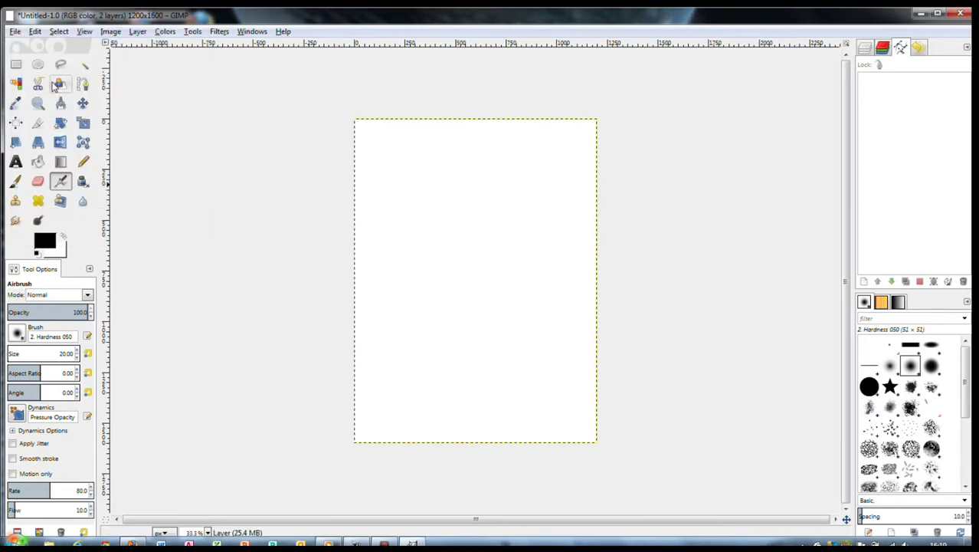
# Step: Draw an S-curve path from the top-left through the centre to the bottom-right
pyautogui.click(83, 83)
pyautogui.click(362, 128)
pyautogui.moveTo(471, 260); pyautogui.dragTo(473, 342)
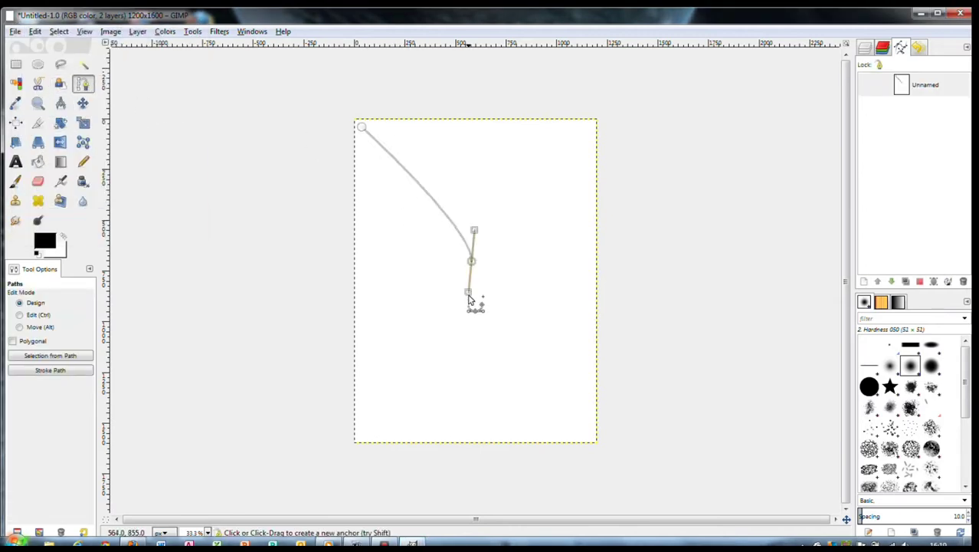
pyautogui.click(577, 421)
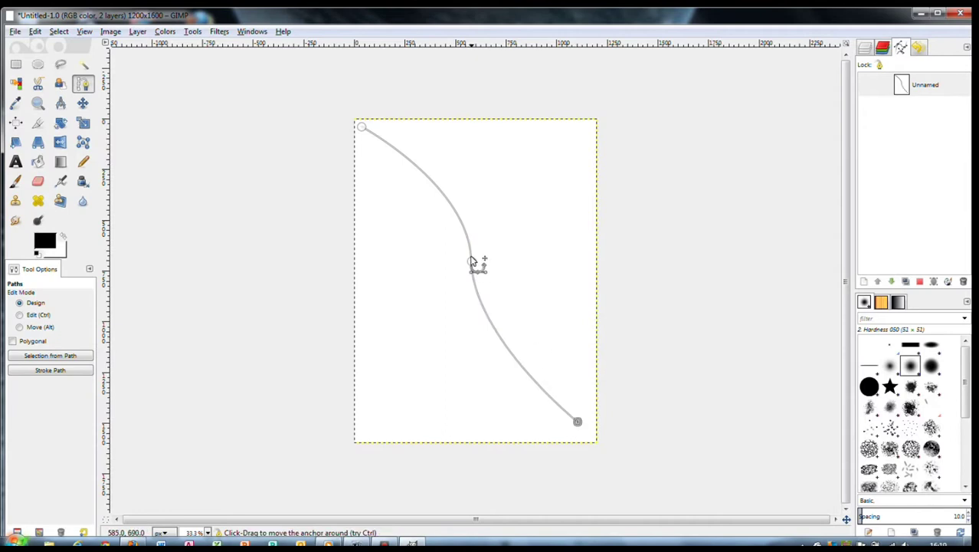
pyautogui.click(471, 261)
pyautogui.click(201, 33)
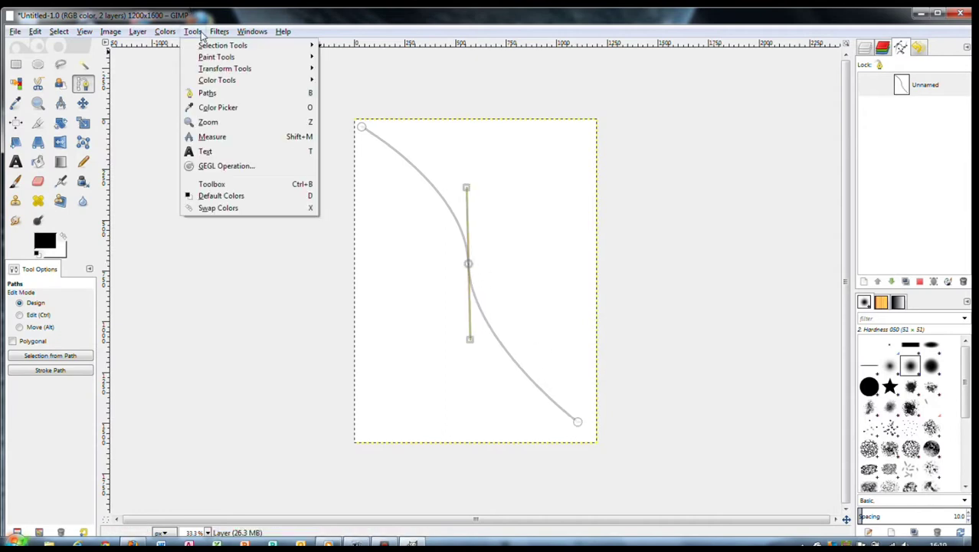
pyautogui.click(16, 181)
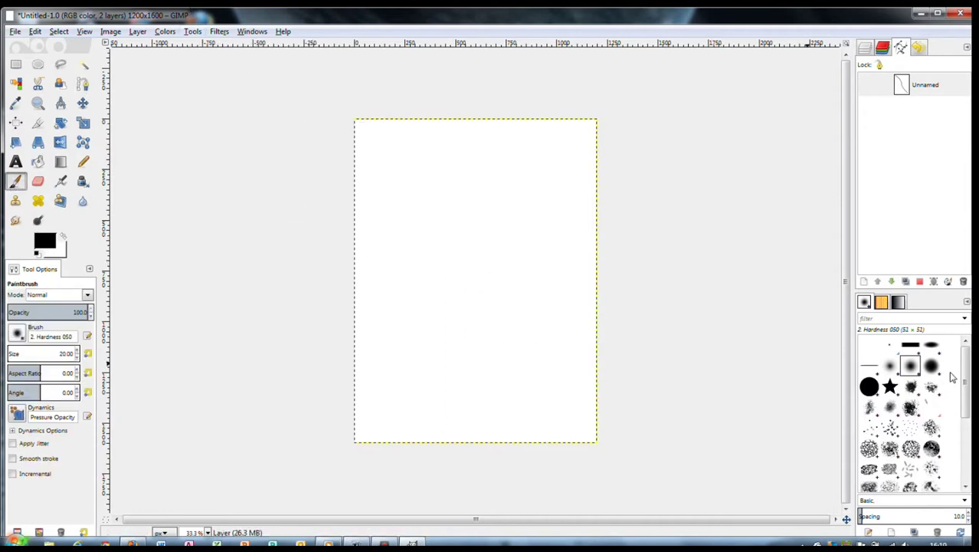
# Step: Select the Sand Dunes (AP) brush at size 55
pyautogui.scroll(-5, 920, 406)
pyautogui.click(889, 445)
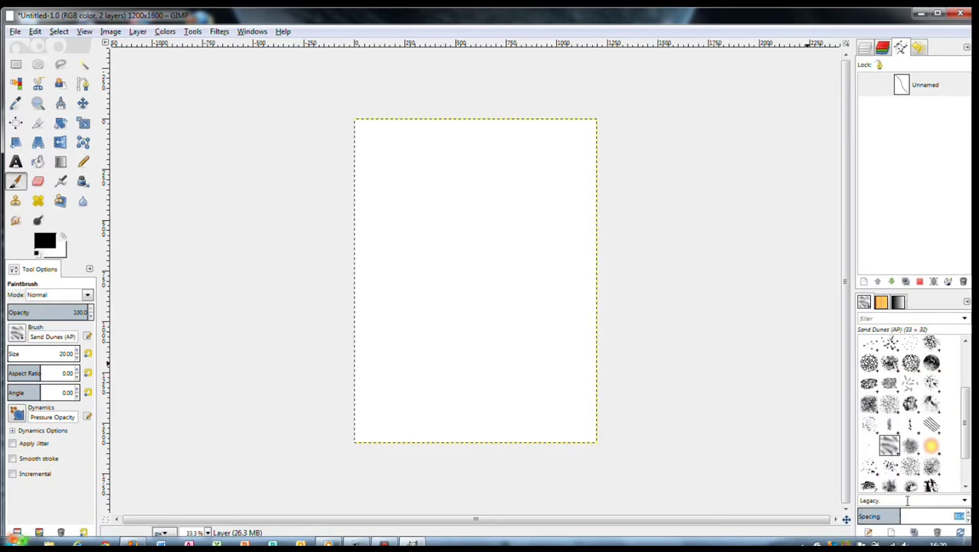
pyautogui.click(48, 353)
pyautogui.write('55')
pyautogui.press('Return')
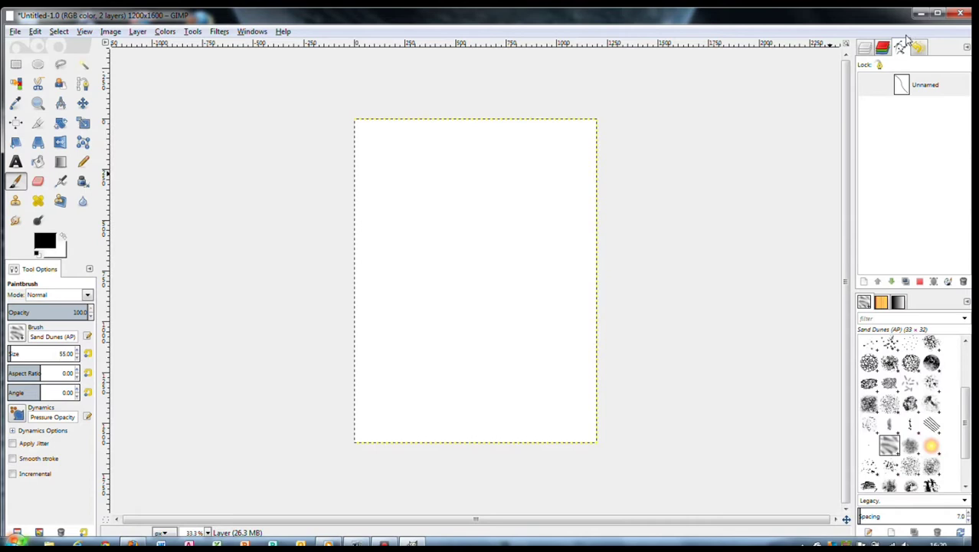
# Step: Stroke the path with the paint tool, emulating brush dynamics
pyautogui.click(948, 281)
pyautogui.click(67, 193)
pyautogui.click(63, 225)
pyautogui.click(175, 254)
# Step: Apply Polar Coordinates, then Wind (threshold 12, strength 6) to the stroke
pyautogui.click(219, 31)
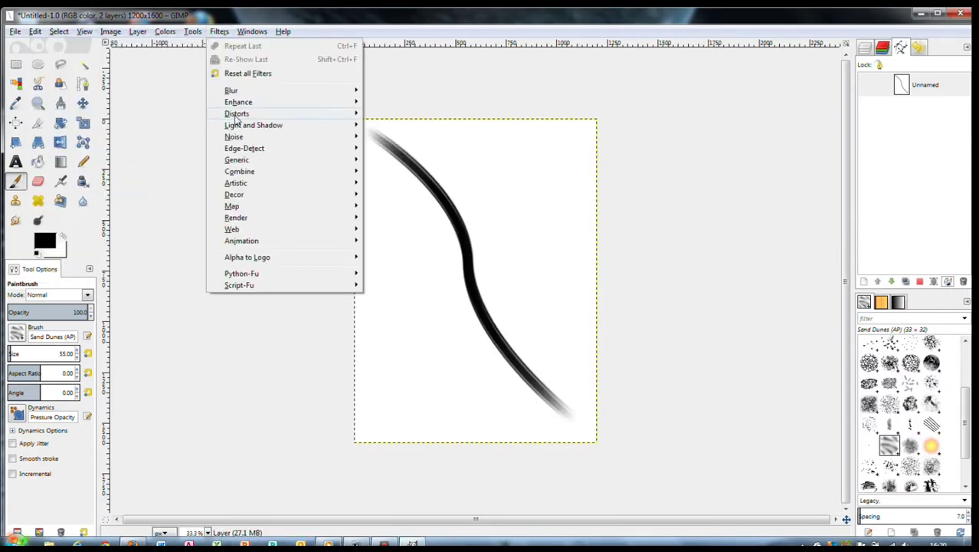
pyautogui.moveTo(237, 113)
pyautogui.click(395, 253)
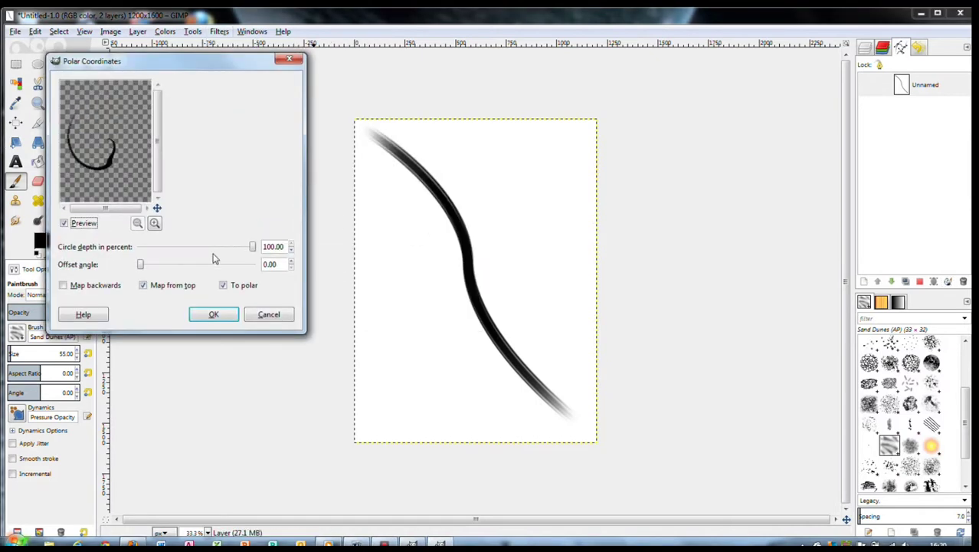
pyautogui.click(214, 314)
pyautogui.click(219, 31)
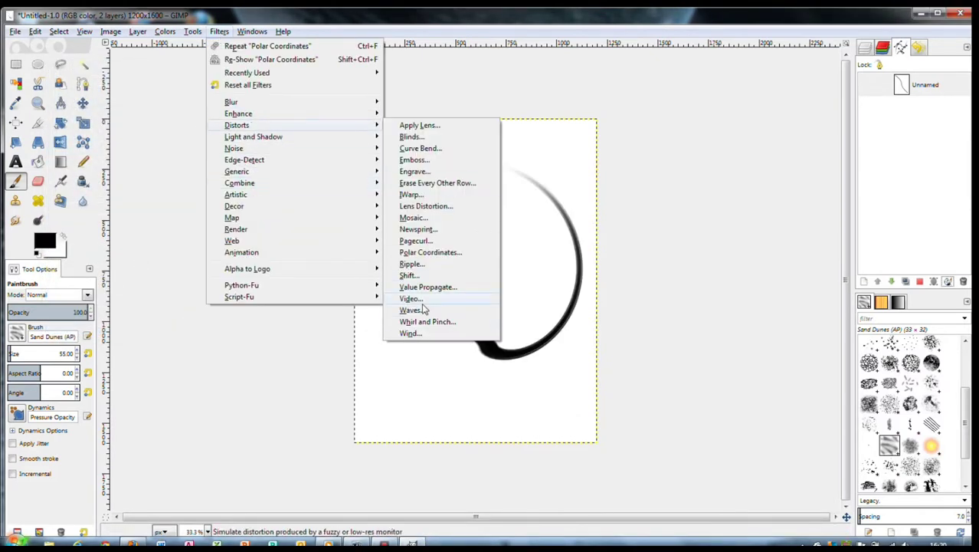
pyautogui.click(472, 331)
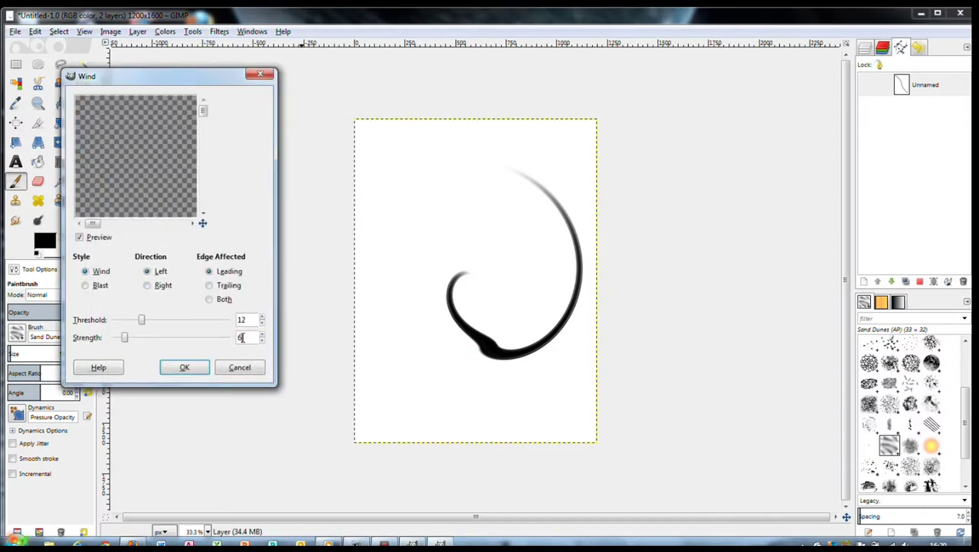
pyautogui.click(190, 366)
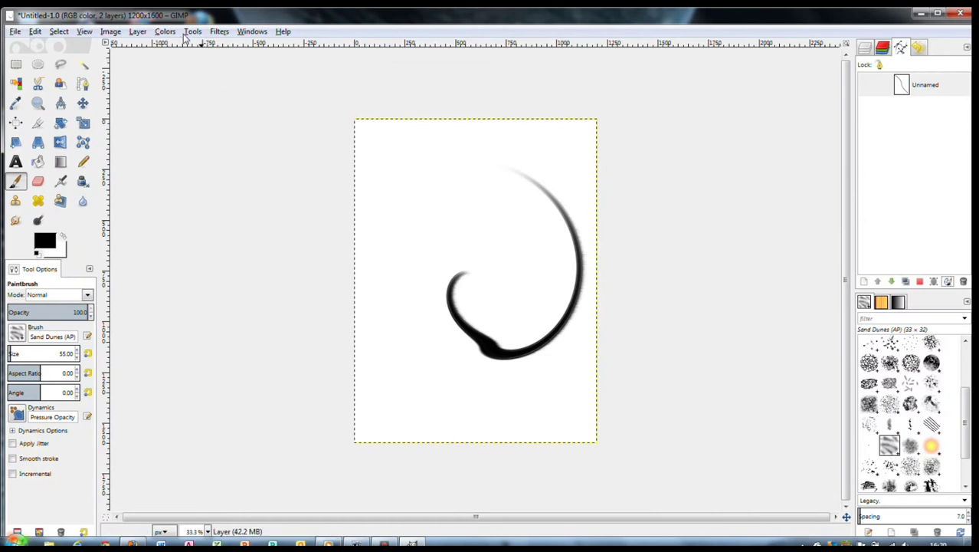
# Step: Apply Polar Coordinates again with Map backwards enabled
pyautogui.click(218, 32)
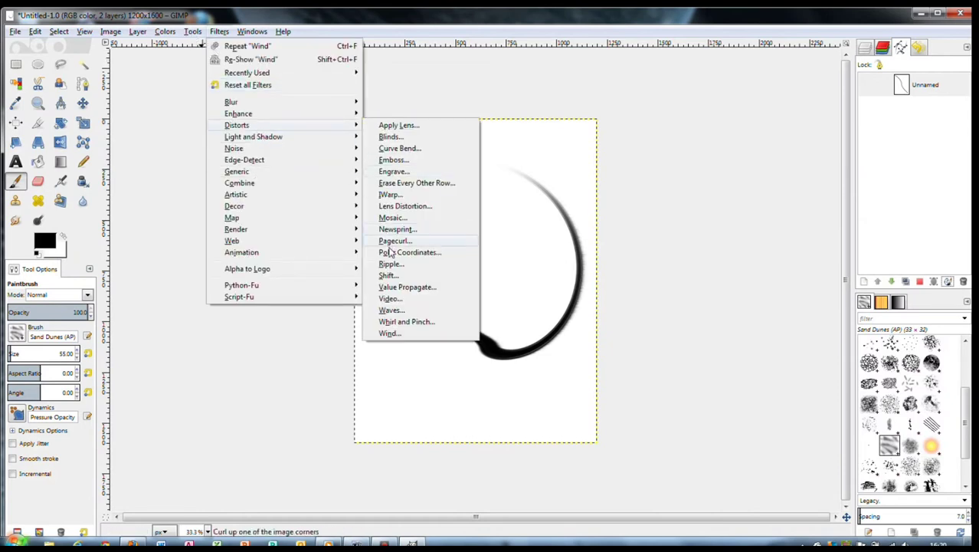
pyautogui.moveTo(237, 124)
pyautogui.click(389, 249)
pyautogui.click(174, 316)
pyautogui.click(115, 315)
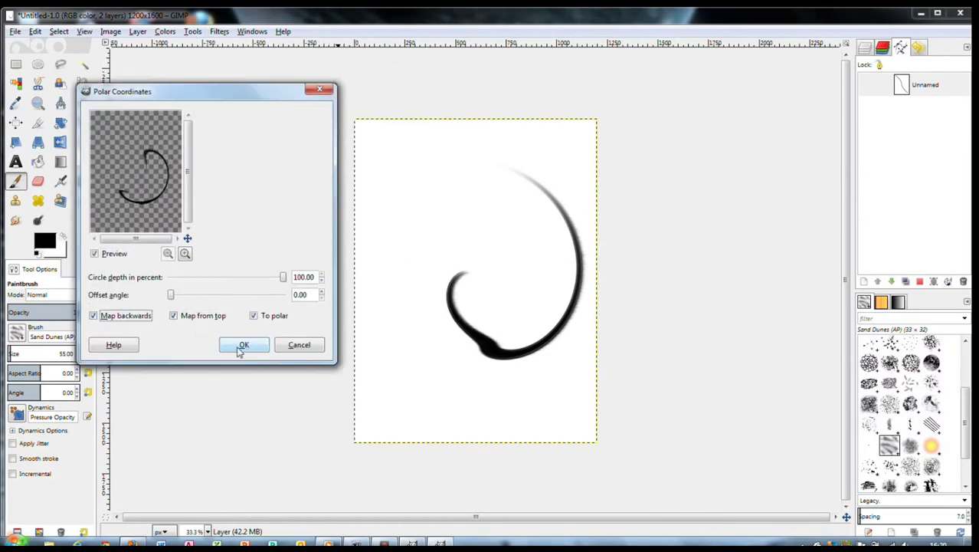
pyautogui.click(242, 346)
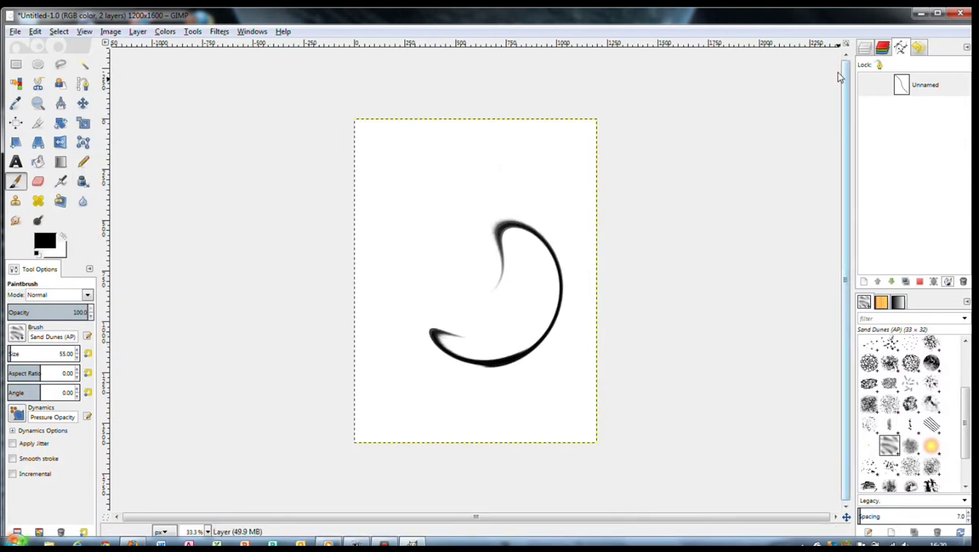
# Step: Add a third transparent layer and draw an elliptical circle selection over the swirl's lower end
pyautogui.click(138, 32)
pyautogui.click(162, 46)
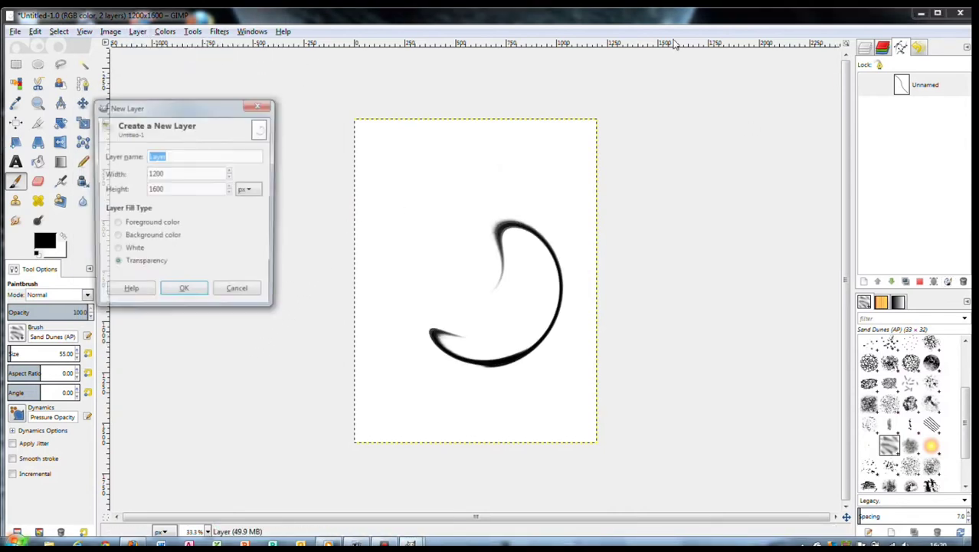
pyautogui.click(196, 294)
pyautogui.click(882, 47)
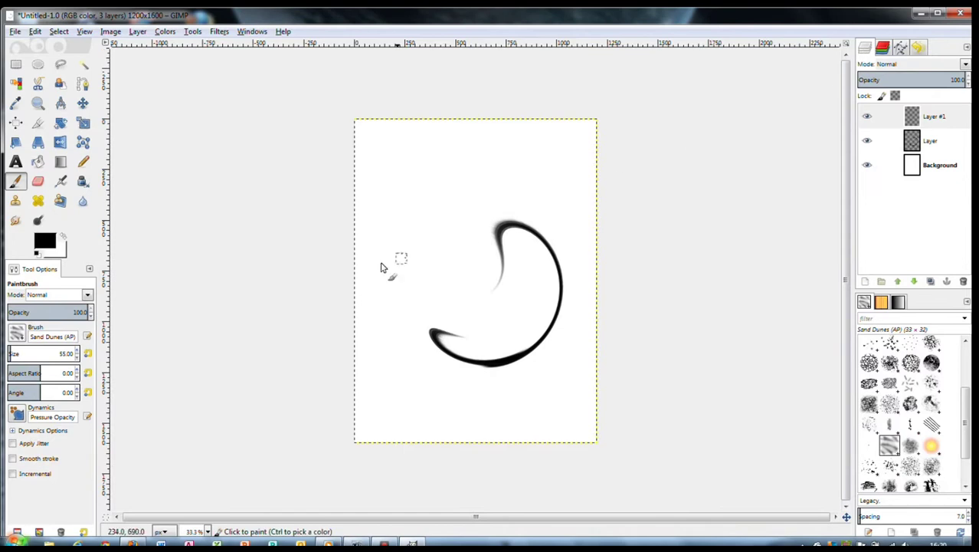
pyautogui.click(38, 64)
pyautogui.moveTo(454, 307)
pyautogui.mouseDown()
pyautogui.moveTo(518, 367)
pyautogui.moveTo(473, 331)
pyautogui.mouseUp()
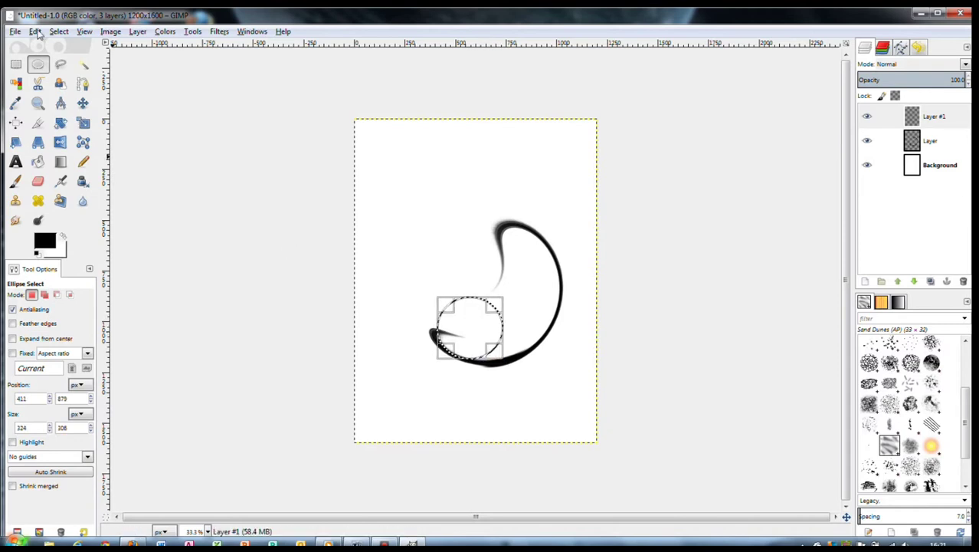
# Step: Fill the circle with a radial gradient to form a shaded grey sphere
pyautogui.click(60, 161)
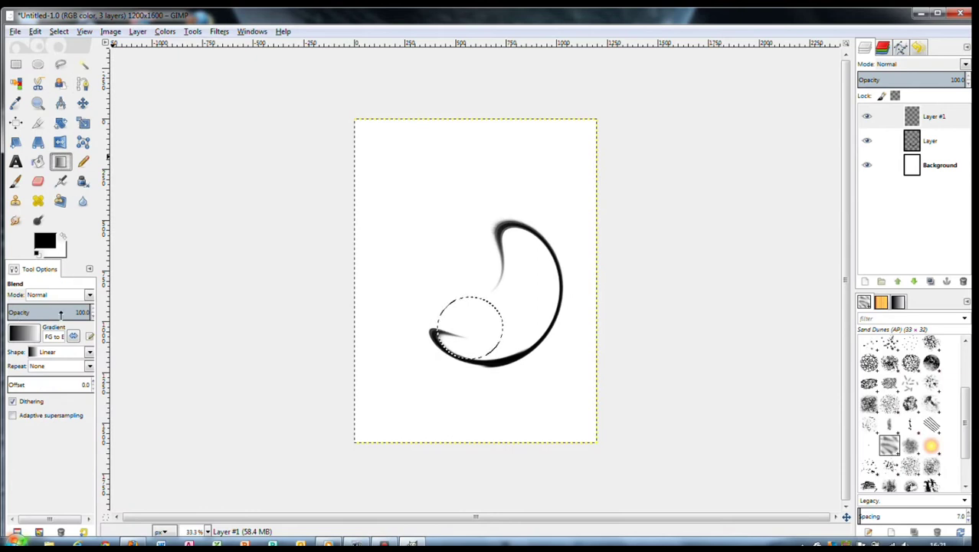
pyautogui.click(63, 352)
pyautogui.click(58, 391)
pyautogui.moveTo(447, 298); pyautogui.dragTo(503, 367)
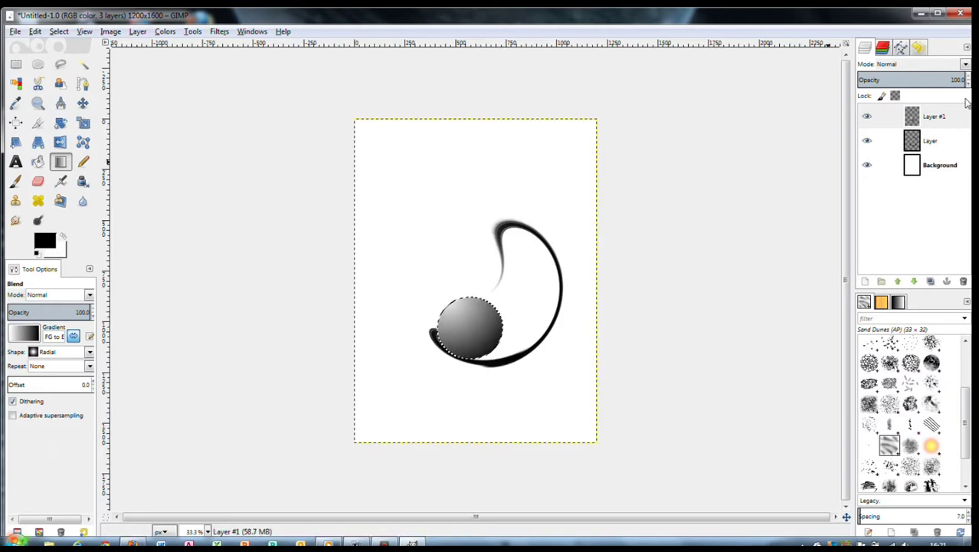
# Step: Raise Layer above Layer #1 and clear the selection with Select > None
pyautogui.moveTo(931, 140); pyautogui.dragTo(931, 115)
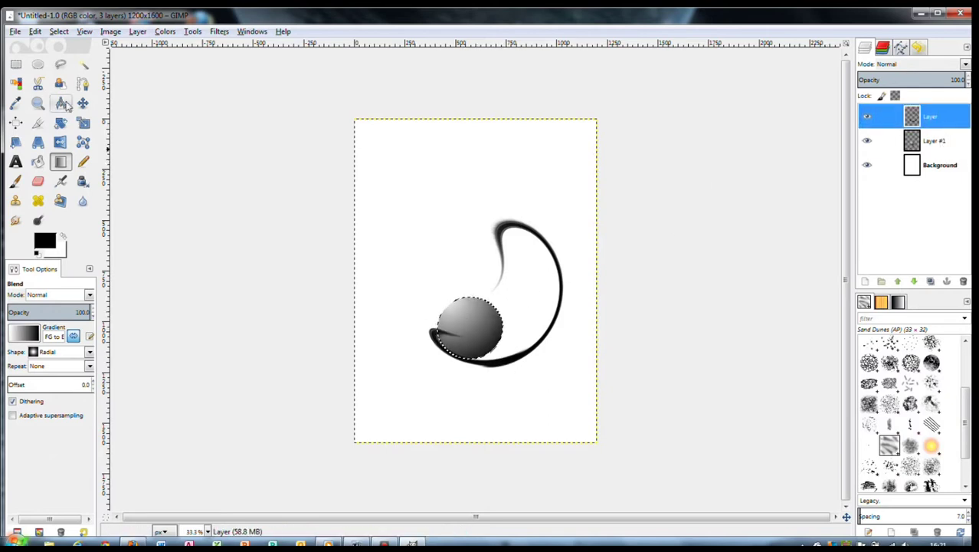
pyautogui.press('m')
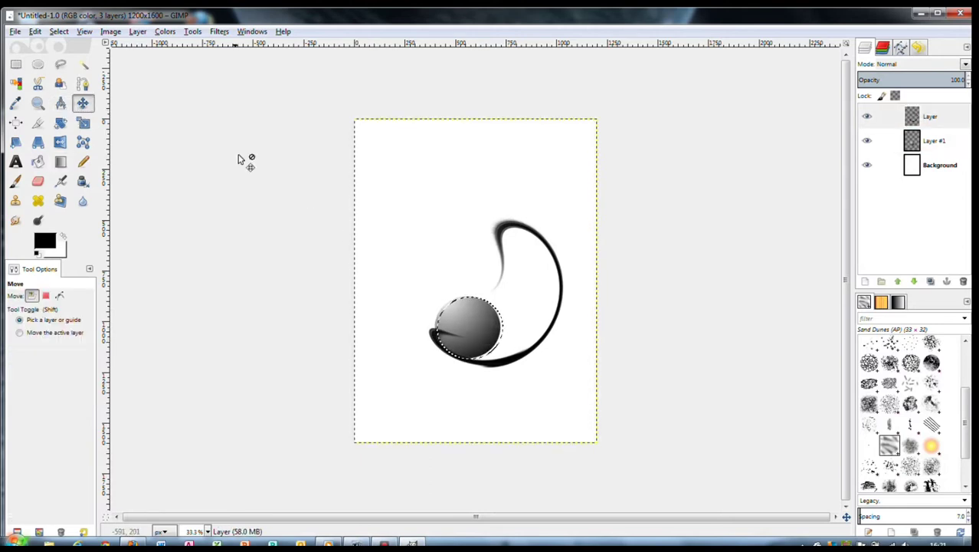
pyautogui.click(69, 32)
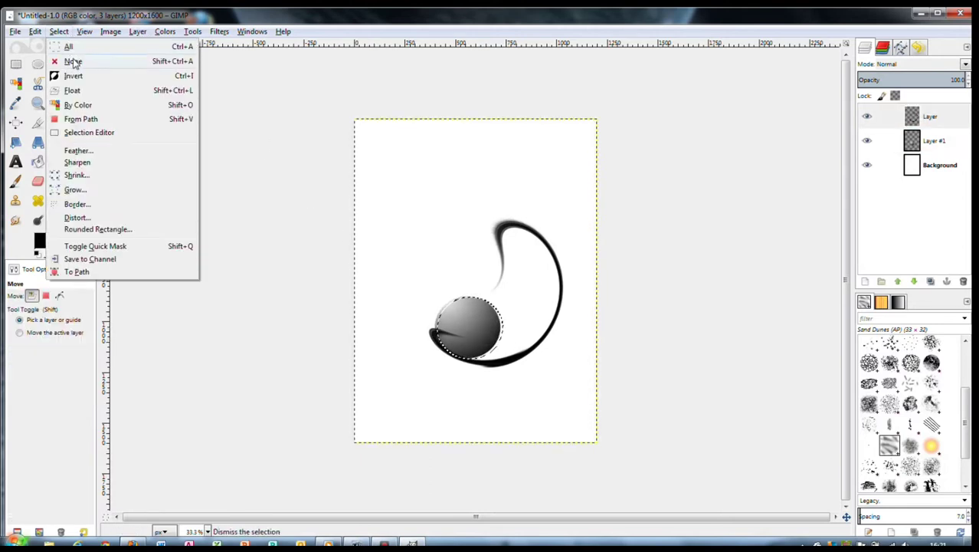
pyautogui.click(73, 61)
pyautogui.scroll(1, 467, 323)
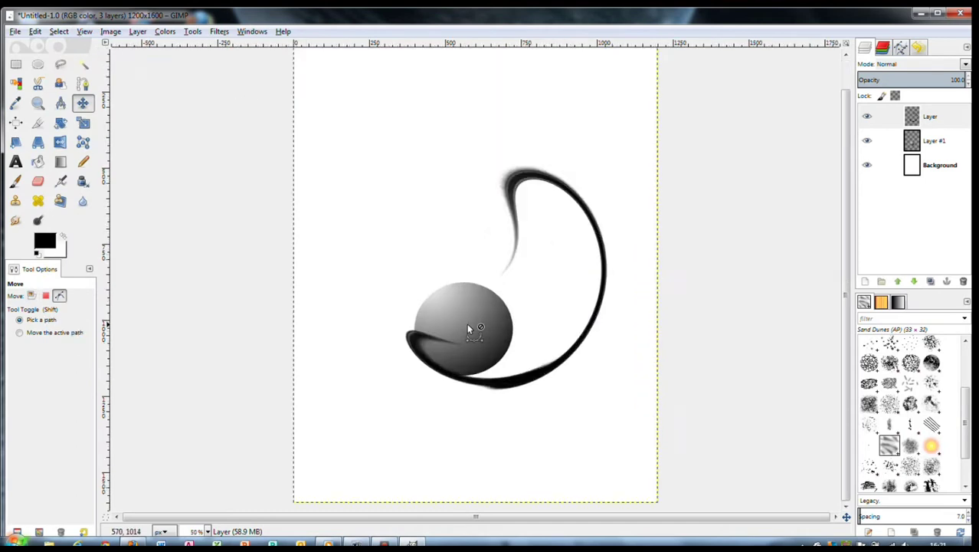
pyautogui.scroll(3, 468, 306)
# Step: Erase the tail streak over the sphere's left edge using a size-20 2. Hardness 050 eraser
pyautogui.scroll(-2, 468, 306)
pyautogui.click(37, 181)
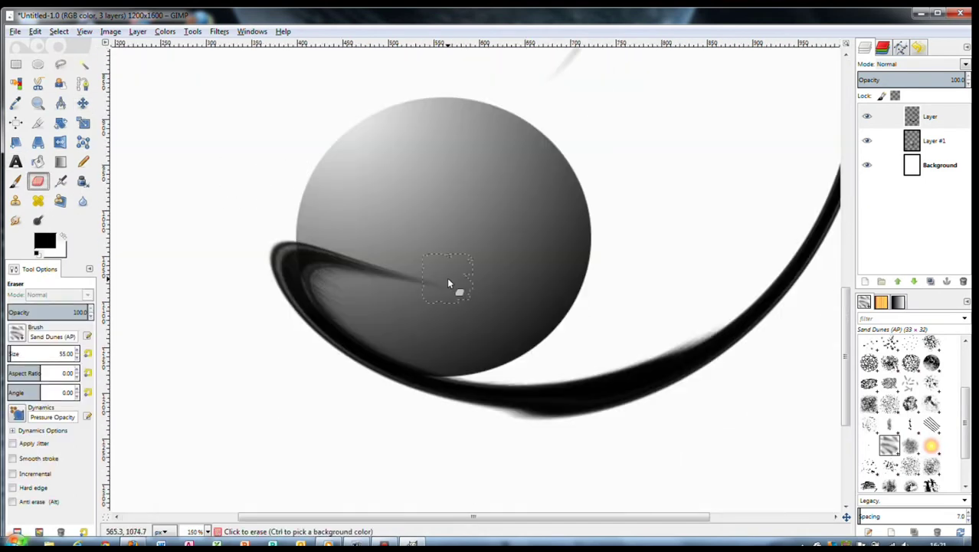
pyautogui.scroll(5, 900, 414)
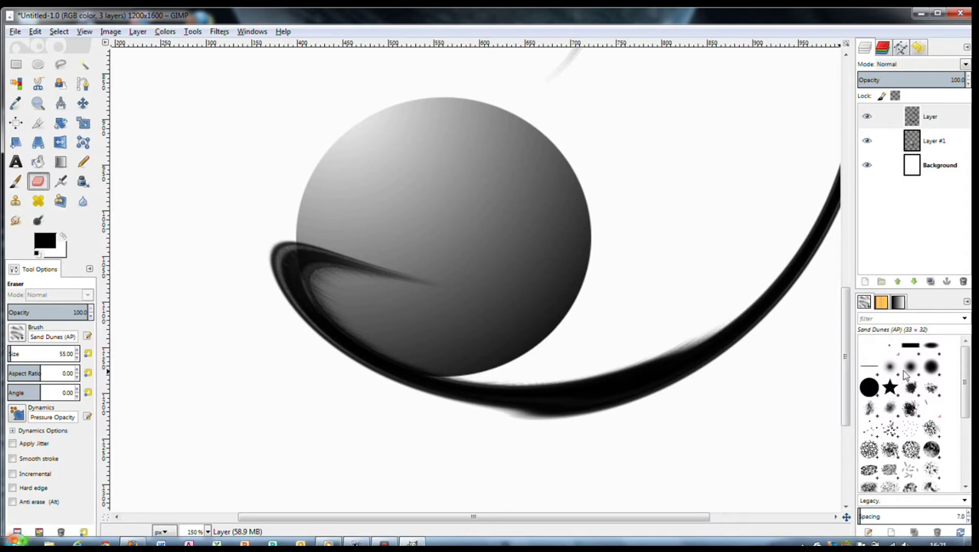
pyautogui.click(910, 365)
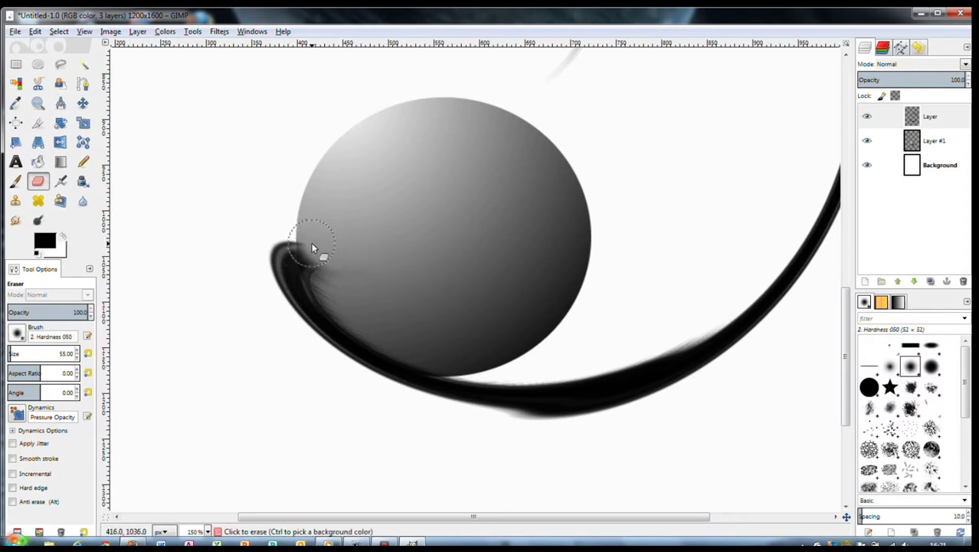
pyautogui.write('20')
pyautogui.press('Return')
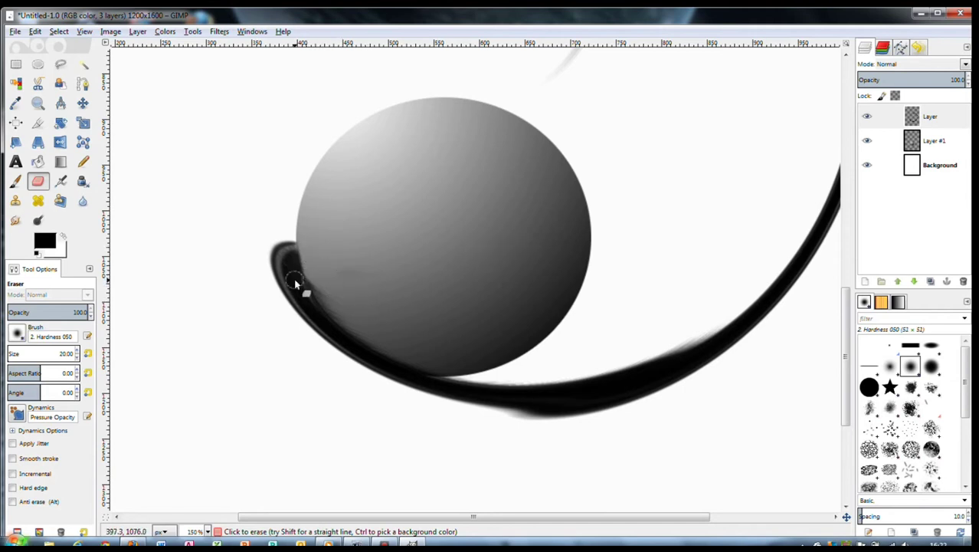
pyautogui.moveTo(311, 277); pyautogui.dragTo(340, 299)
pyautogui.scroll(-1, 393, 169)
pyautogui.scroll(-1, 403, 165)
pyautogui.scroll(-1, 444, 184)
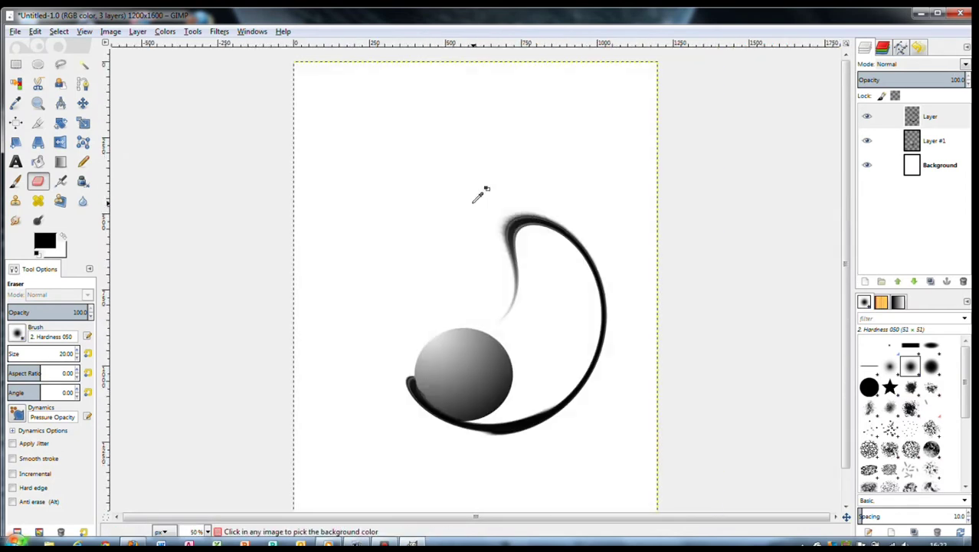
pyautogui.scroll(-1, 452, 172)
# Step: Fill the Background layer with a diagonal top-left to bottom-right gradient, then hide it
pyautogui.click(941, 165)
pyautogui.click(61, 161)
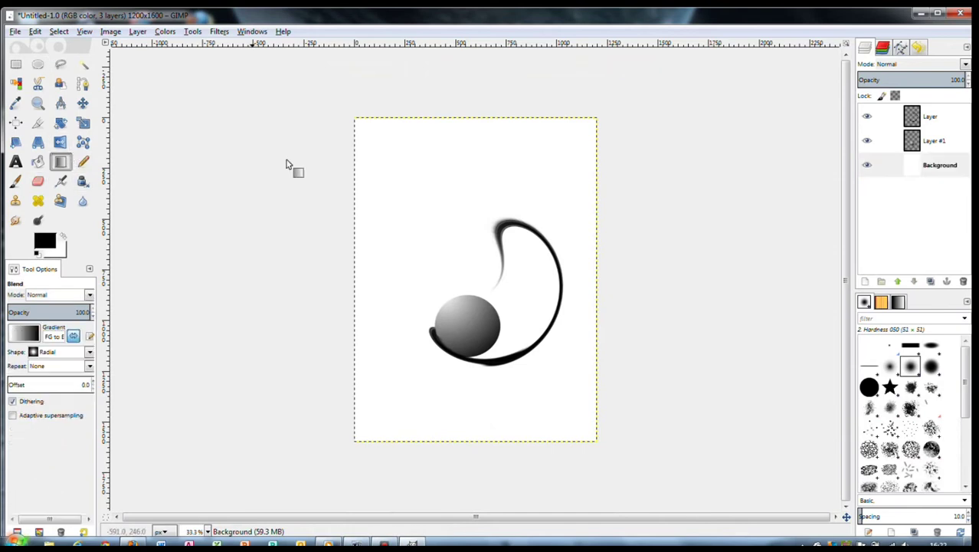
pyautogui.moveTo(357, 126); pyautogui.dragTo(587, 436)
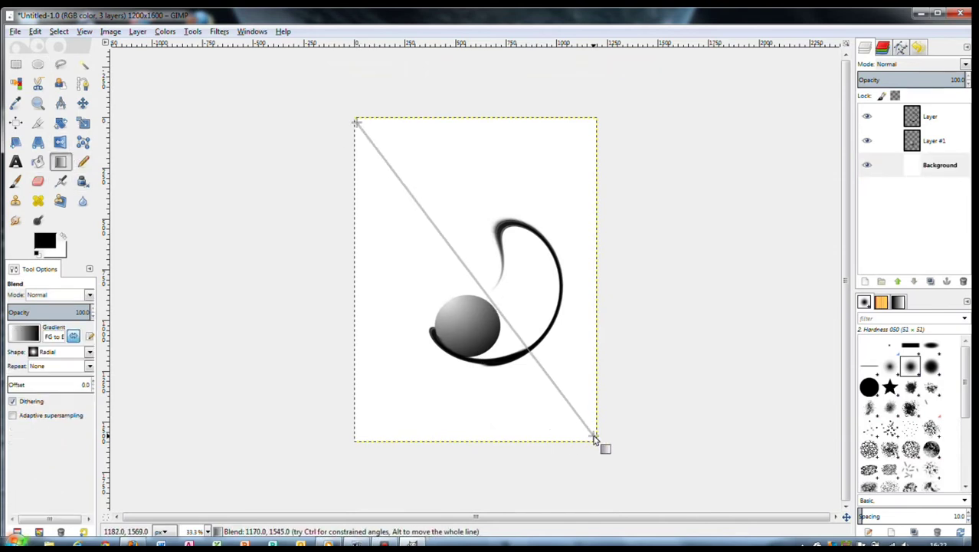
pyautogui.click(866, 141)
# Step: Select the whole canvas and copy the visible sphere and swirl
pyautogui.press('Delete')
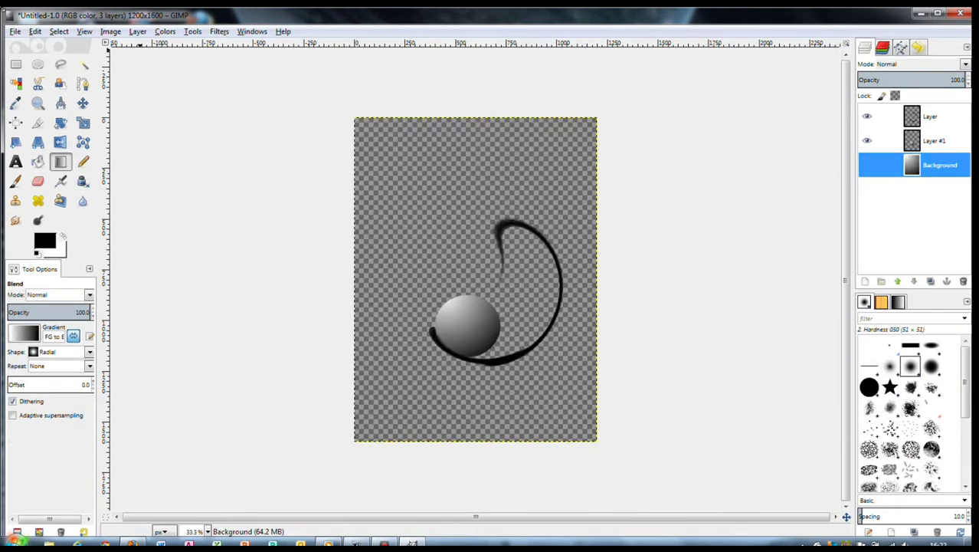
pyautogui.click(59, 31)
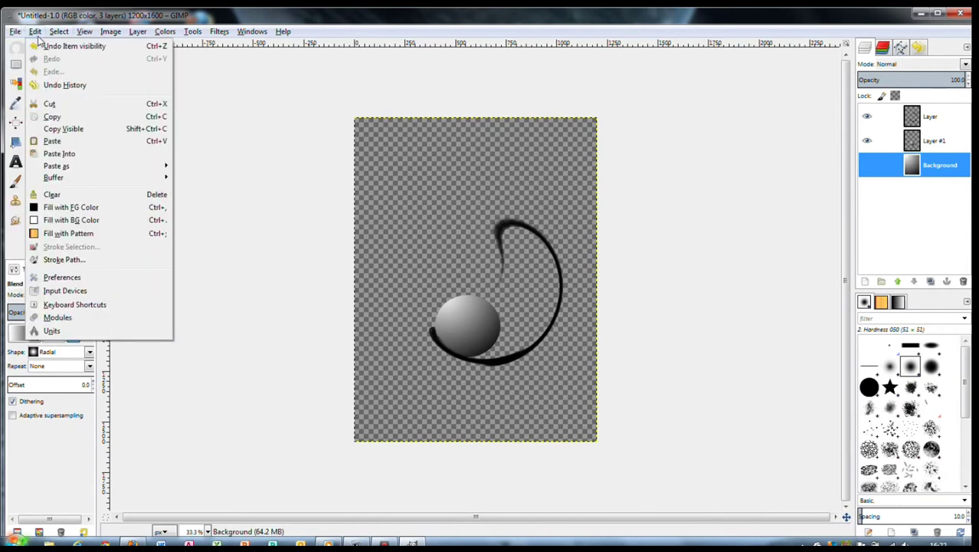
pyautogui.click(58, 120)
pyautogui.click(37, 34)
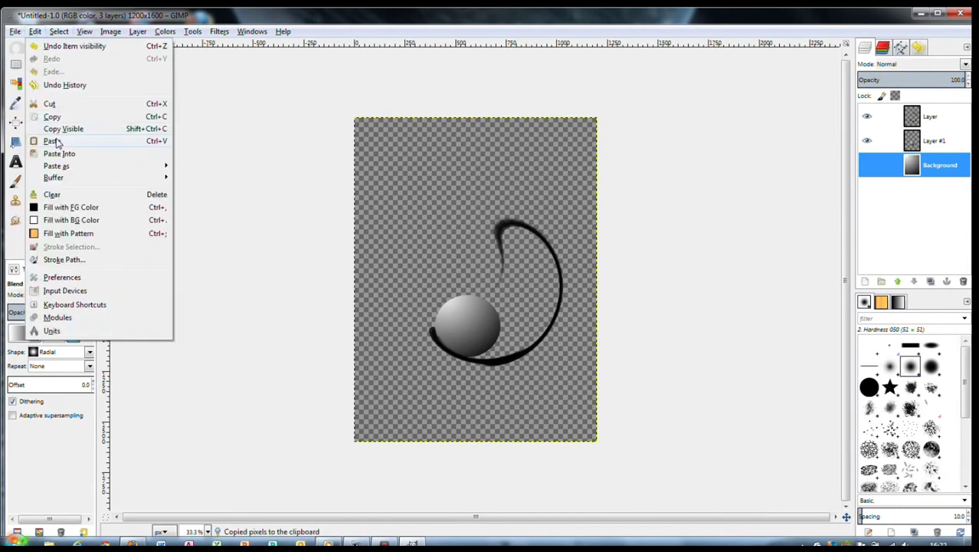
# Step: Paste as a new layer, duplicate it twice, and make the Background visible again
pyautogui.click(56, 141)
pyautogui.rightClick(949, 119)
pyautogui.click(854, 146)
pyautogui.rightClick(923, 121)
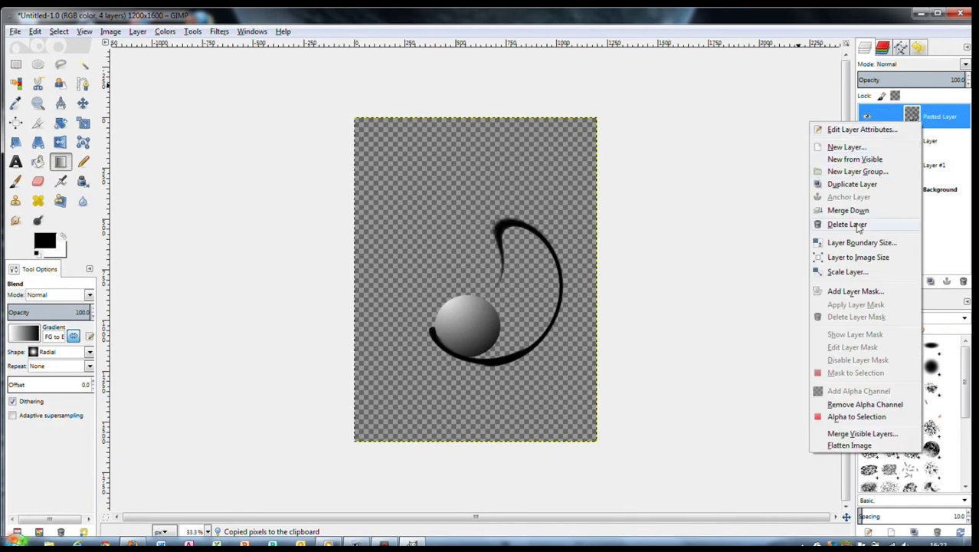
pyautogui.click(847, 184)
pyautogui.rightClick(935, 120)
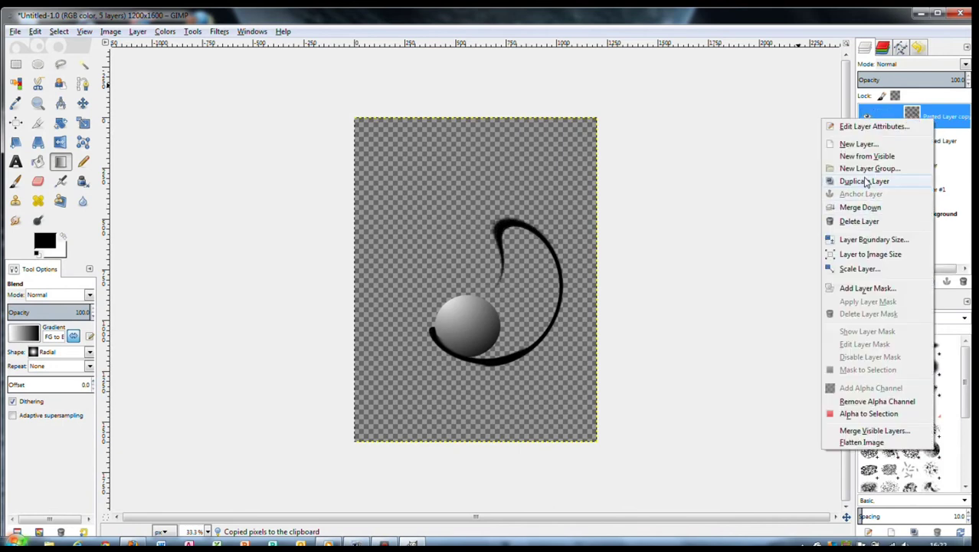
pyautogui.click(868, 183)
pyautogui.click(867, 238)
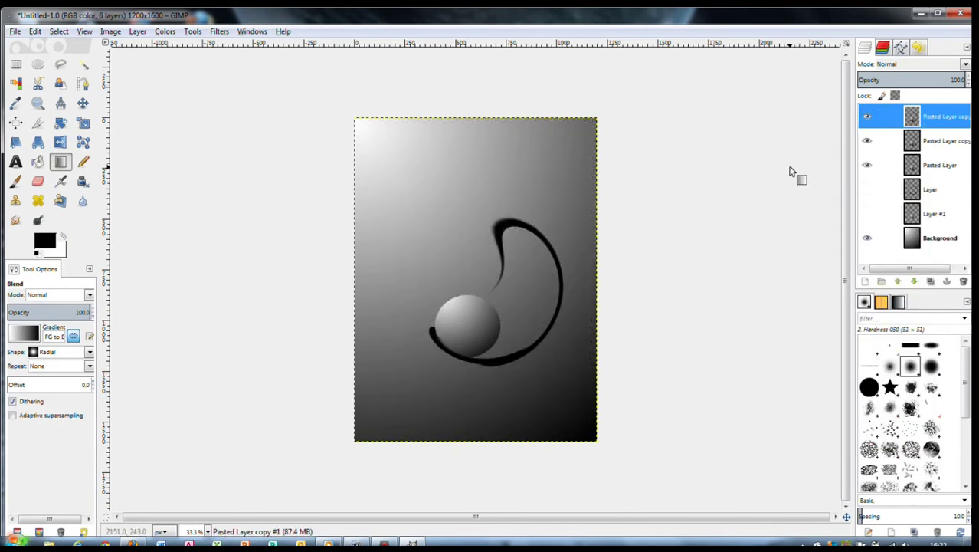
# Step: Shrink one copy to about 508×677 and place it near the top centre
pyautogui.click(83, 103)
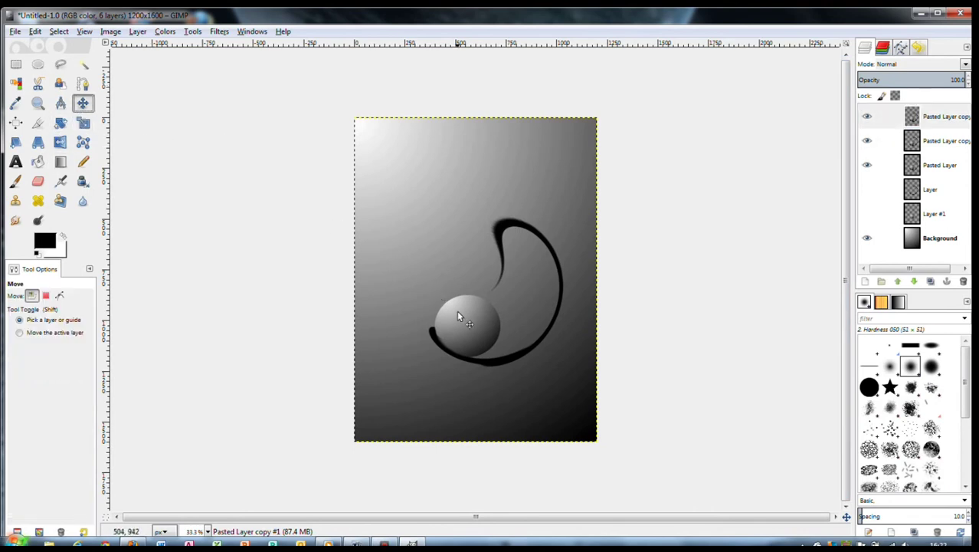
pyautogui.moveTo(463, 319)
pyautogui.mouseDown()
pyautogui.moveTo(428, 220)
pyautogui.moveTo(406, 217)
pyautogui.mouseUp()
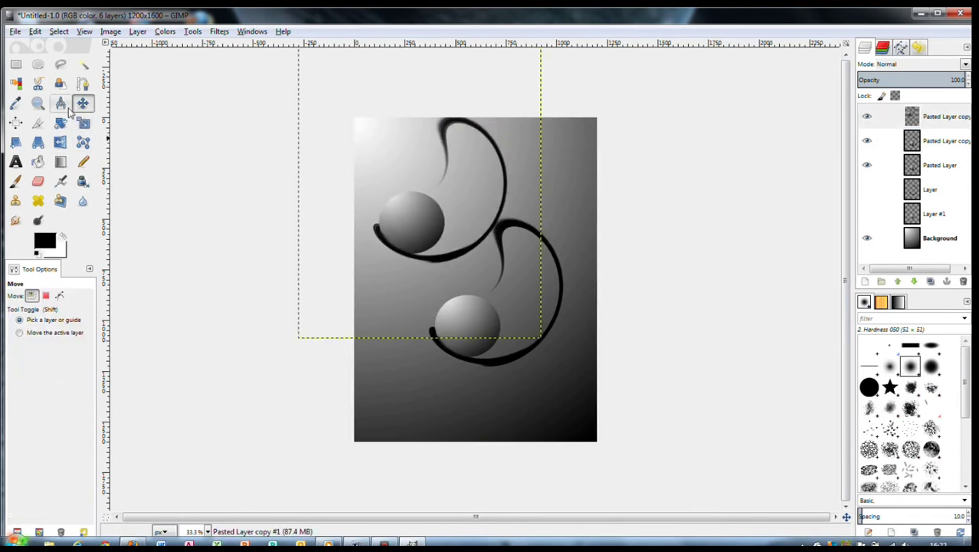
pyautogui.click(61, 123)
pyautogui.click(418, 239)
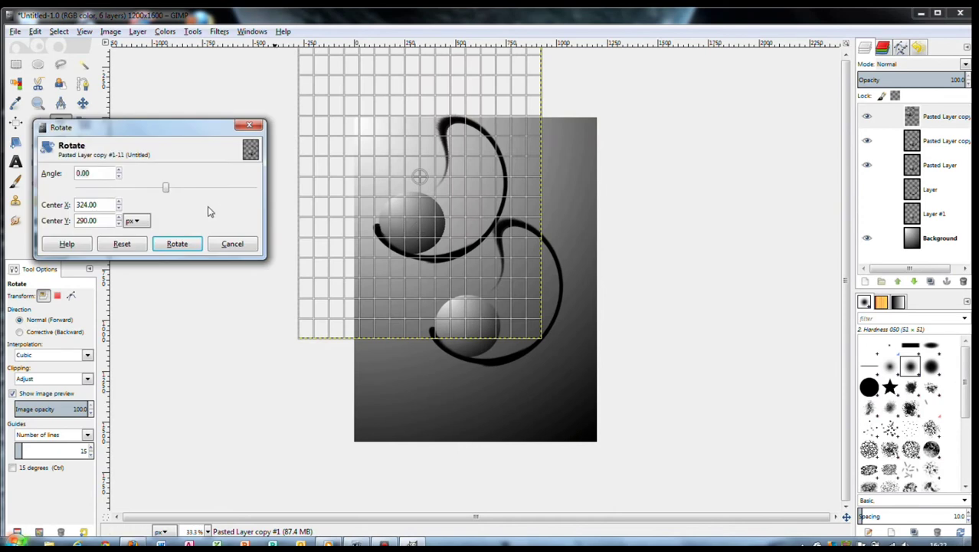
pyautogui.click(234, 243)
pyautogui.click(83, 122)
pyautogui.click(421, 229)
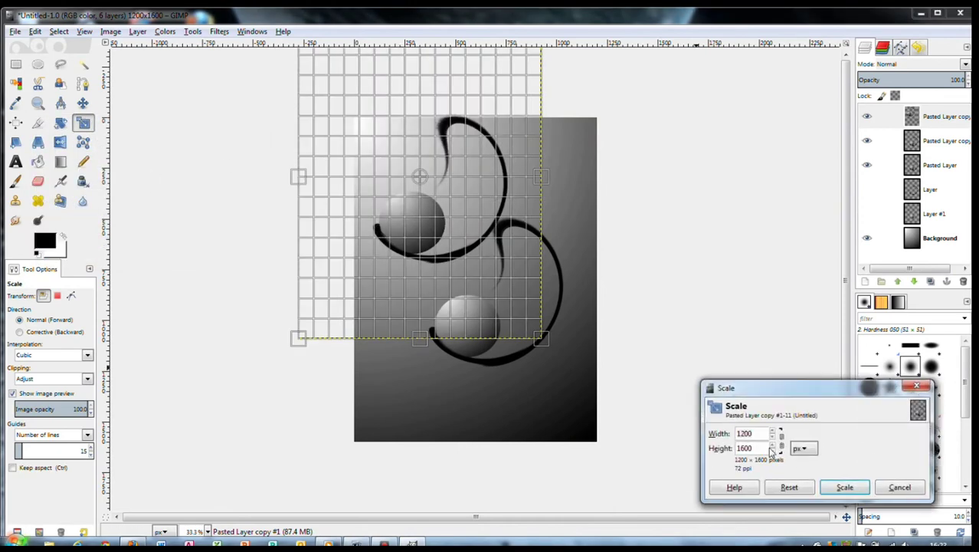
pyautogui.moveTo(617, 430); pyautogui.dragTo(477, 244)
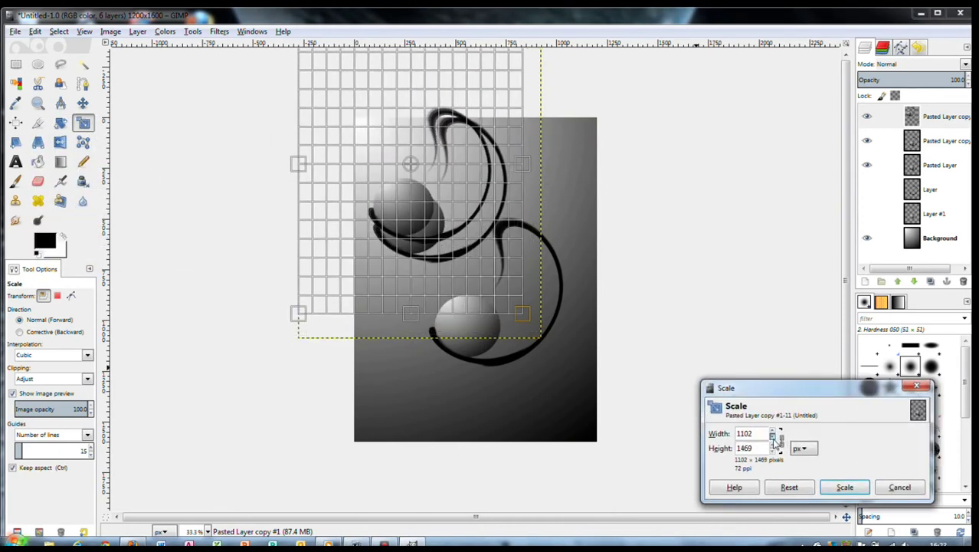
pyautogui.moveTo(357, 90); pyautogui.dragTo(459, 161)
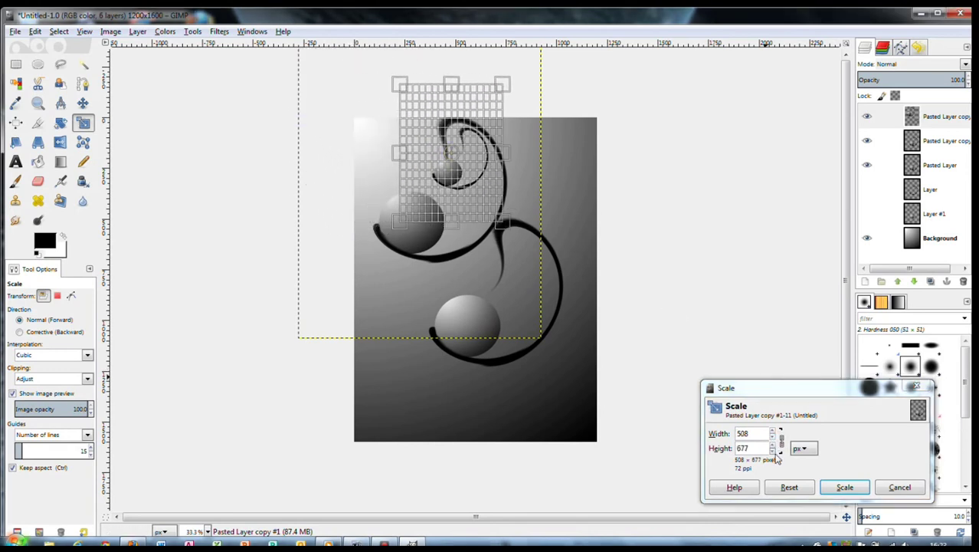
pyautogui.scroll(-6, 775, 453)
pyautogui.click(843, 487)
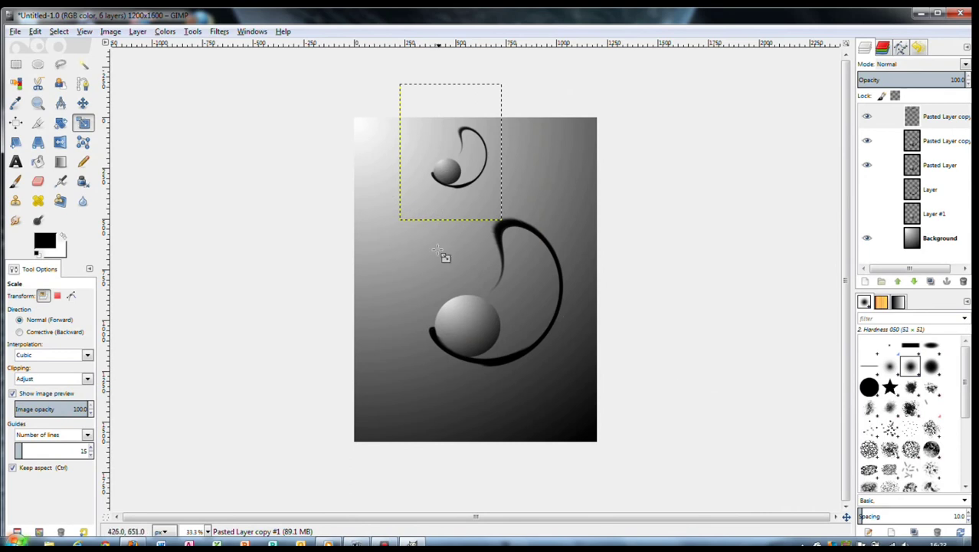
# Step: Scale another copy to 840×1120 and move it up toward the right
pyautogui.click(478, 328)
pyautogui.click(881, 483)
pyautogui.click(473, 322)
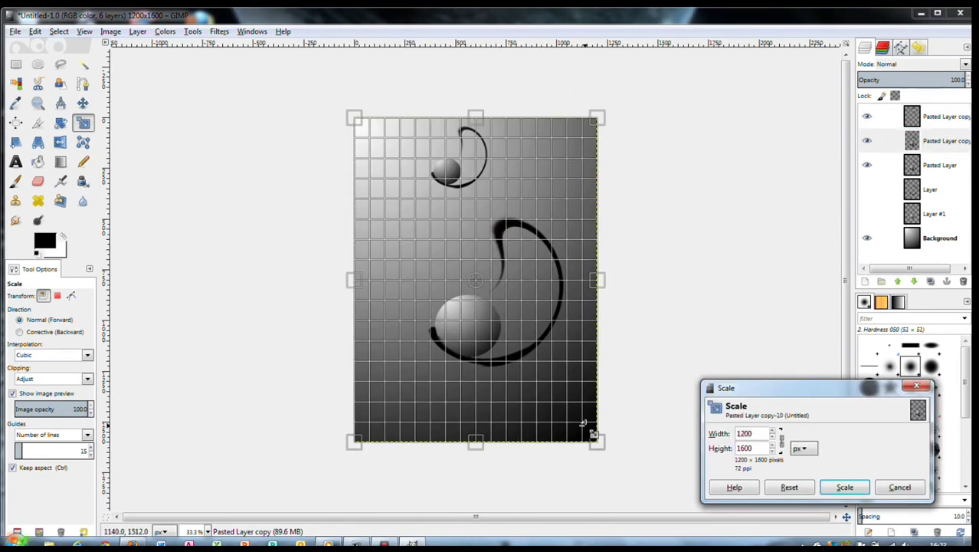
pyautogui.click(773, 438)
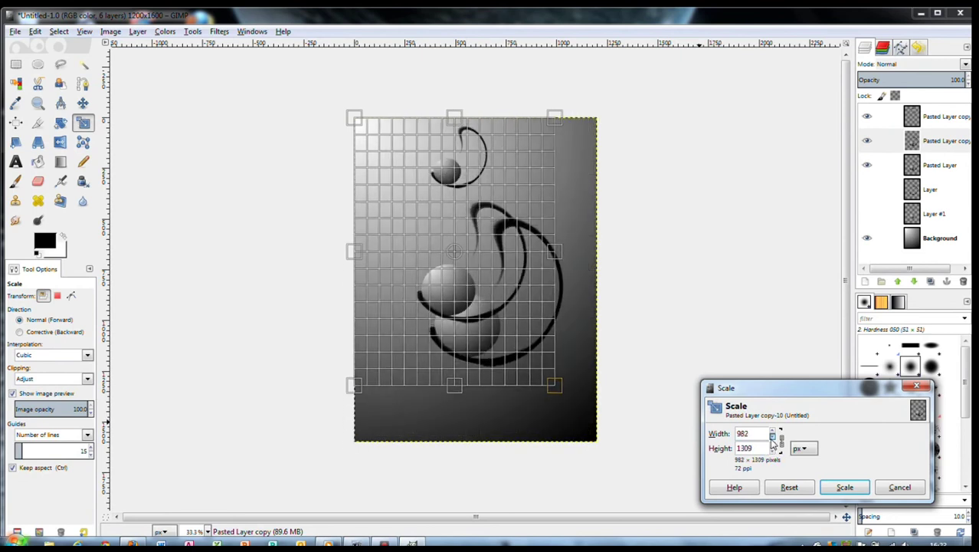
pyautogui.click(774, 432)
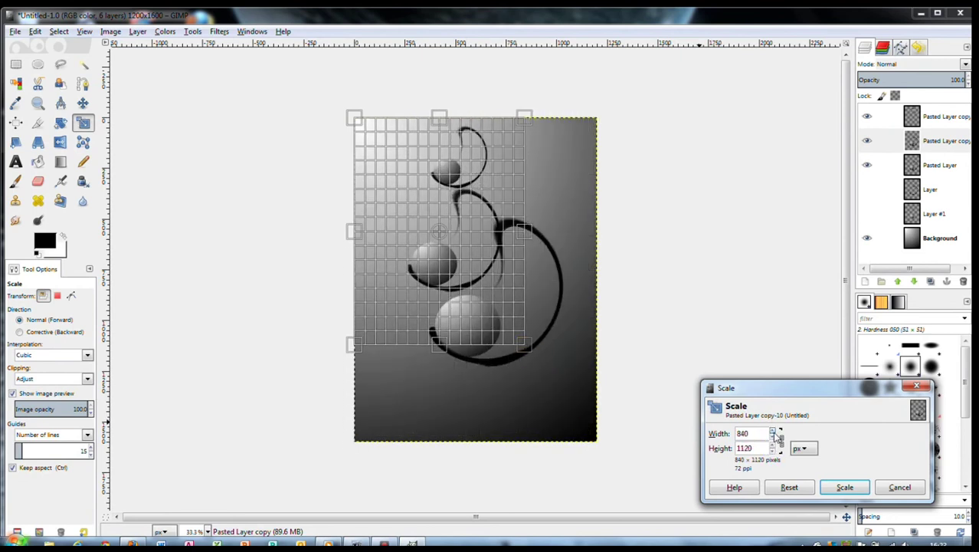
pyautogui.click(842, 487)
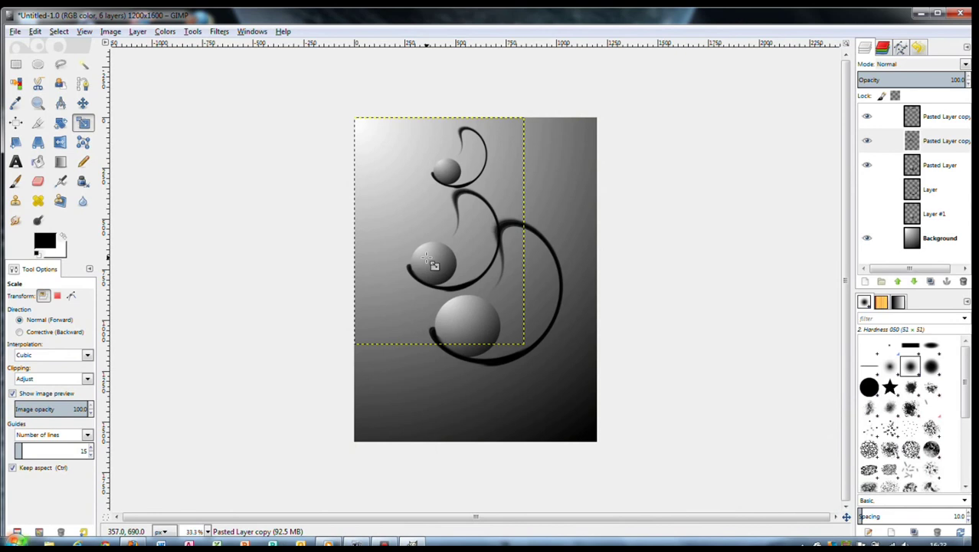
pyautogui.moveTo(433, 265); pyautogui.dragTo(515, 199)
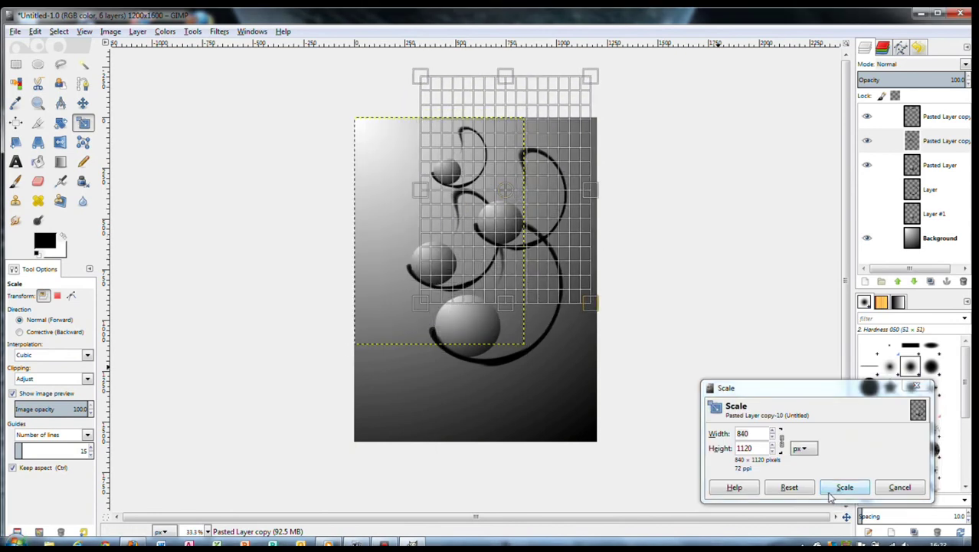
pyautogui.click(843, 487)
# Step: Shift the large pasted copy toward the canvas bottom and nudge it slightly right
pyautogui.click(940, 165)
pyautogui.click(475, 328)
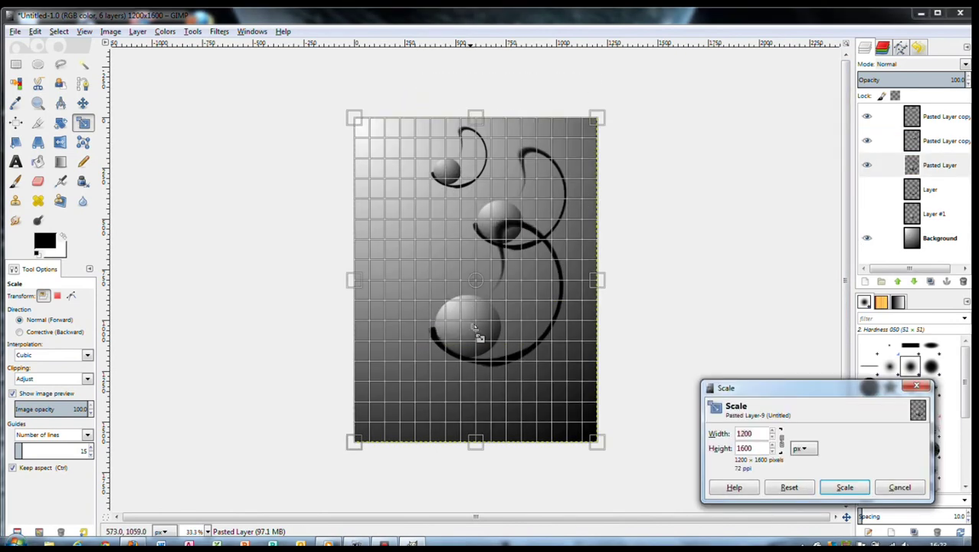
pyautogui.moveTo(475, 328); pyautogui.dragTo(462, 337)
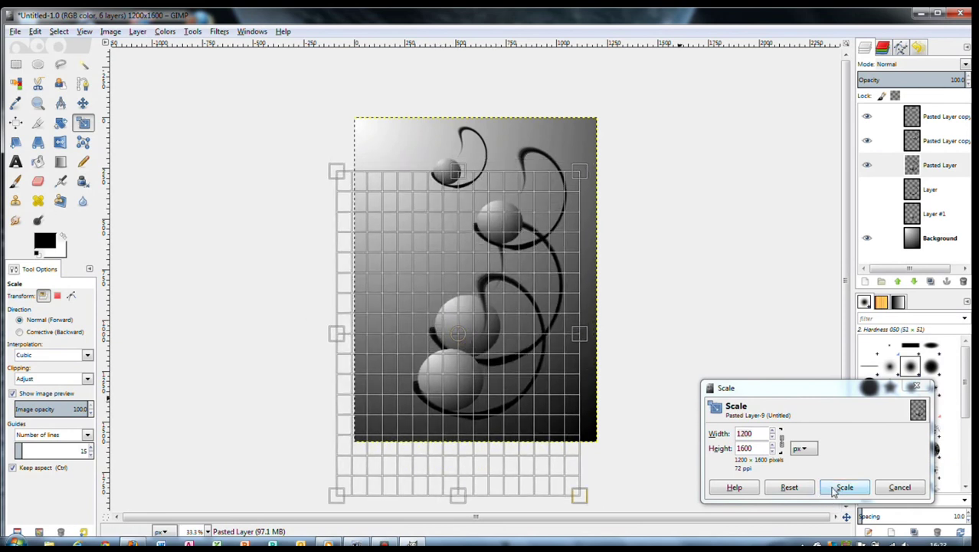
pyautogui.click(843, 487)
pyautogui.click(508, 218)
pyautogui.click(900, 488)
pyautogui.press('m')
pyautogui.moveTo(500, 221); pyautogui.dragTo(510, 222)
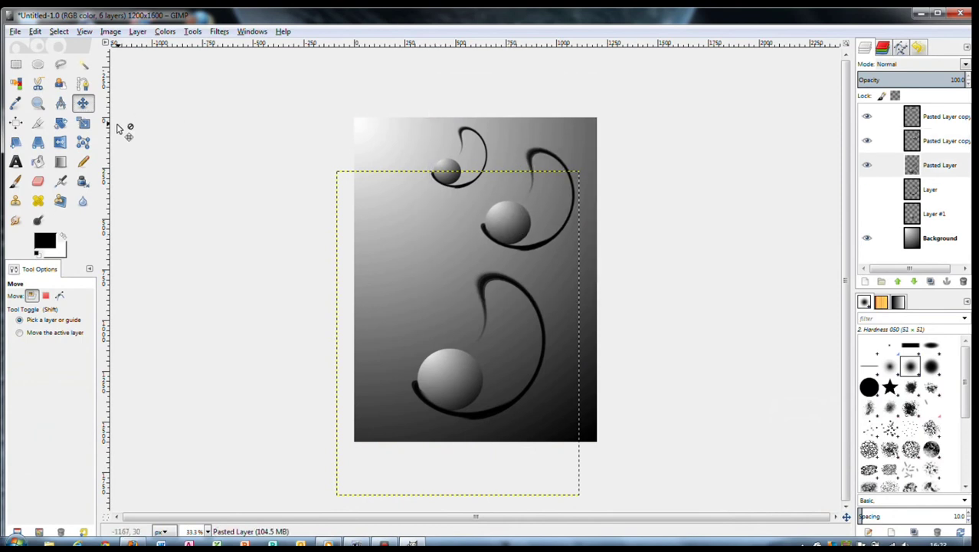
# Step: Rotate the small top copy to about -33° and fine-tune its position
pyautogui.click(947, 123)
pyautogui.click(60, 123)
pyautogui.click(459, 174)
pyautogui.moveTo(203, 184); pyautogui.dragTo(151, 190)
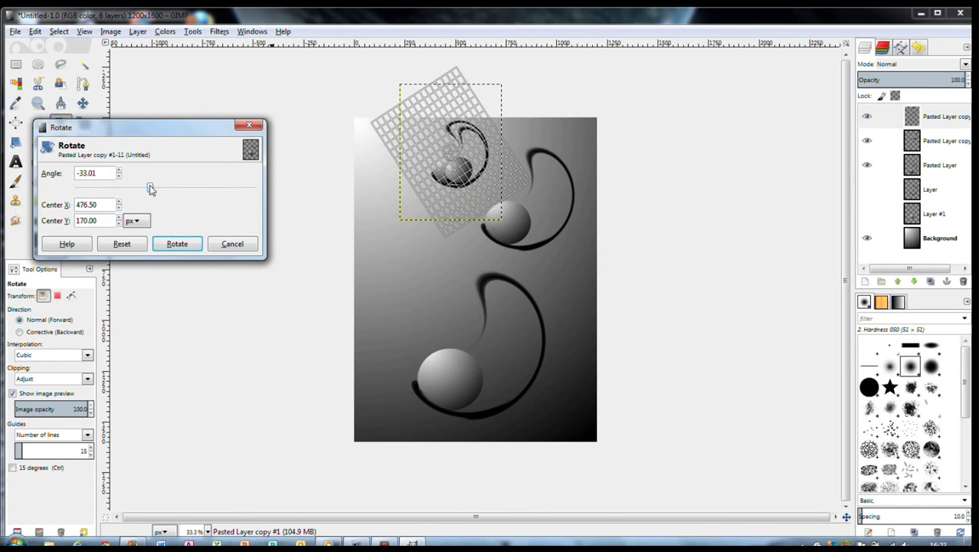
pyautogui.click(176, 244)
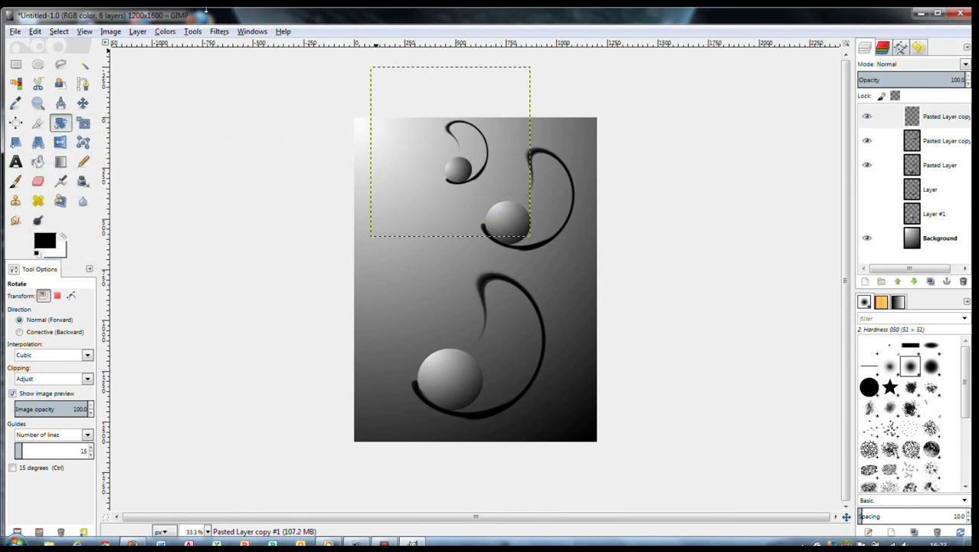
pyautogui.press('m')
pyautogui.moveTo(347, 122); pyautogui.dragTo(343, 128)
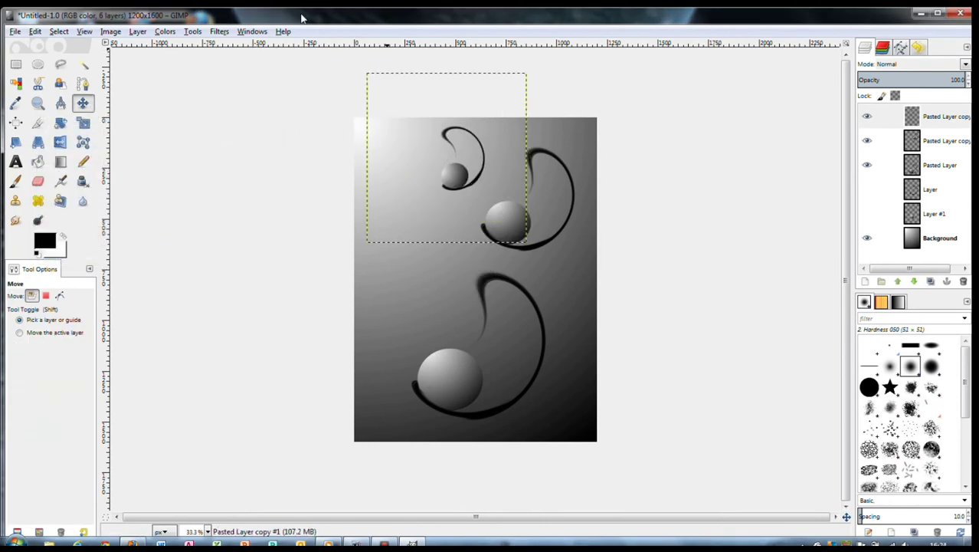
pyautogui.moveTo(504, 218); pyautogui.dragTo(506, 228)
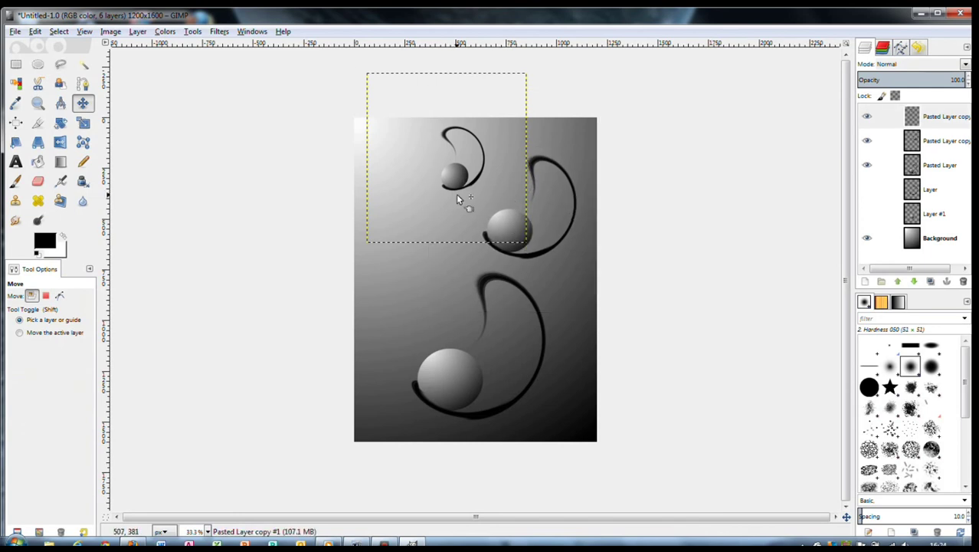
# Step: Apply Gaussian Blur to the small top copy
pyautogui.click(219, 31)
pyautogui.moveTo(231, 102)
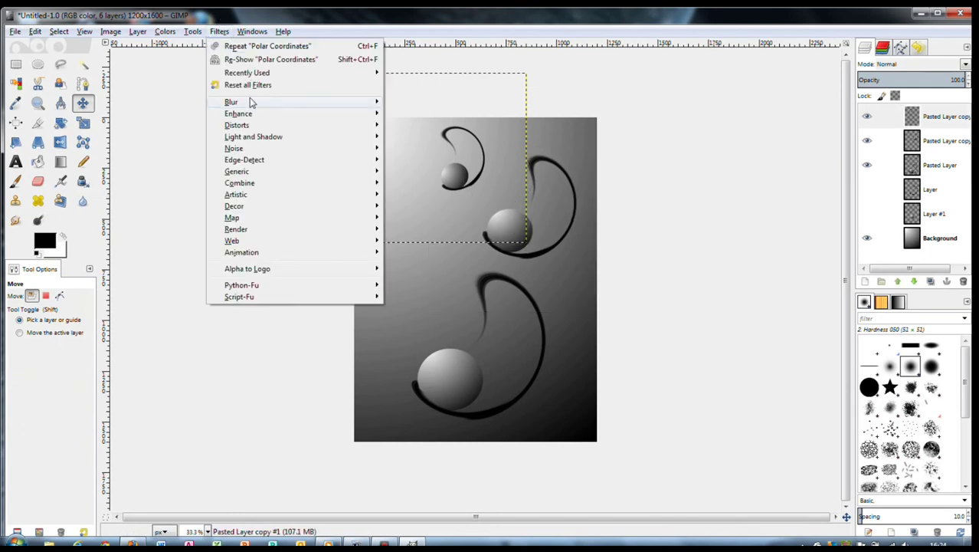
pyautogui.click(413, 113)
pyautogui.click(123, 270)
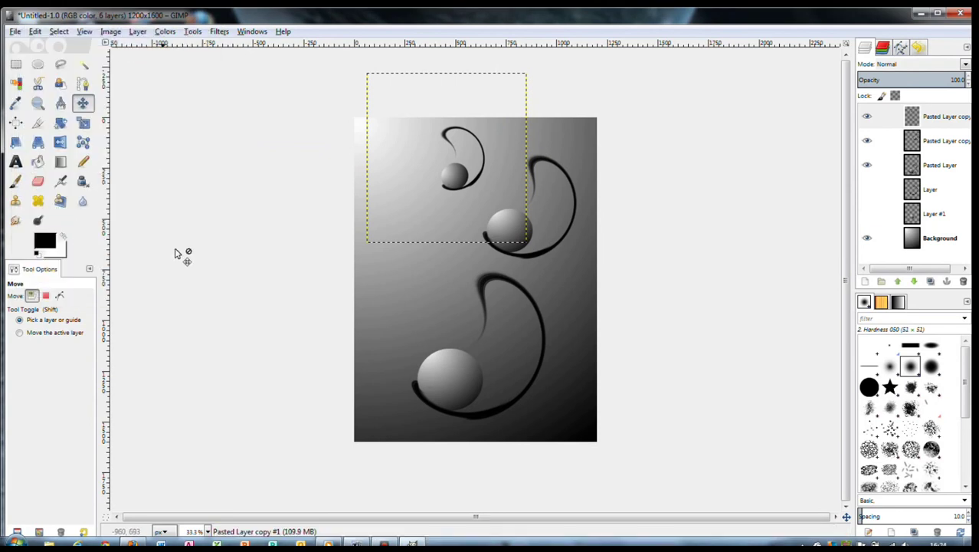
# Step: Apply Gaussian Blur to the medium middle copy, then select the Background layer
pyautogui.click(939, 143)
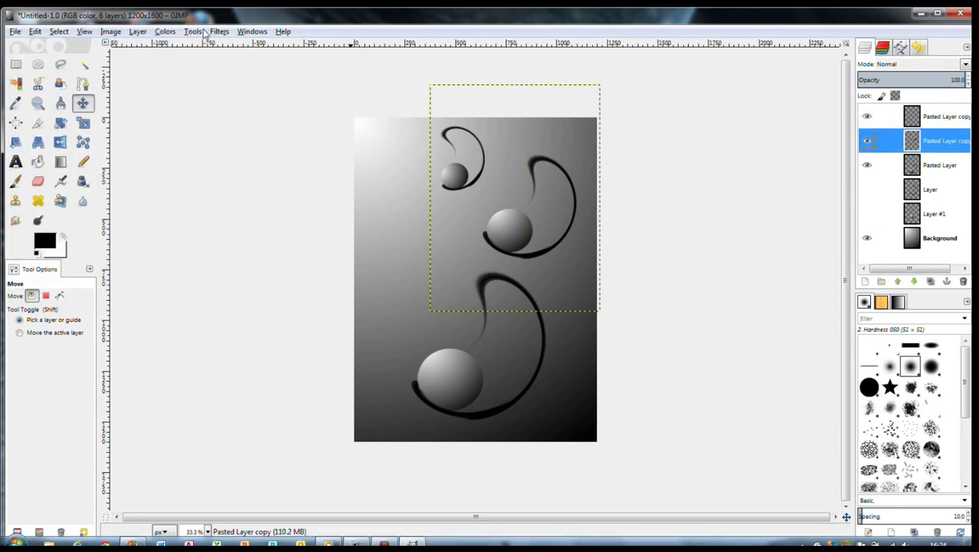
pyautogui.click(219, 32)
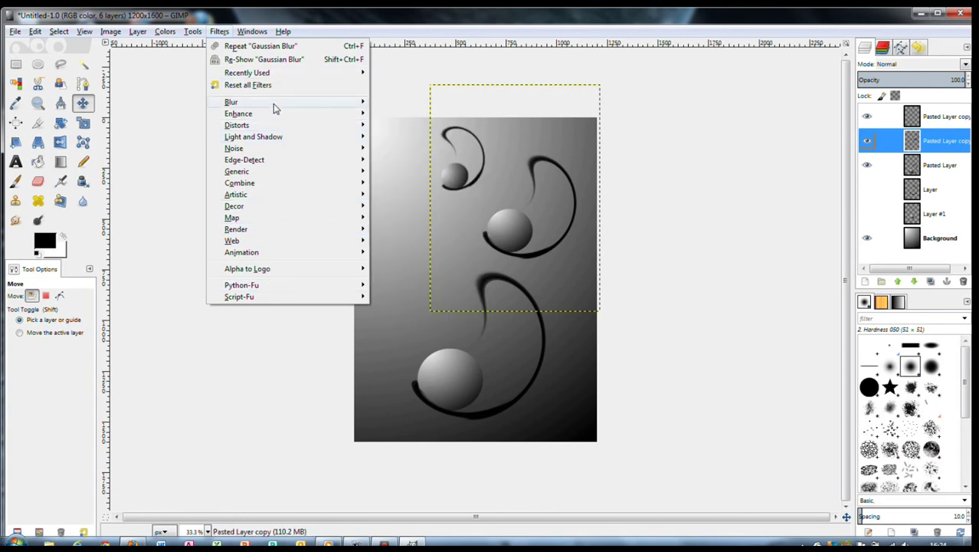
pyautogui.moveTo(231, 102)
pyautogui.click(426, 114)
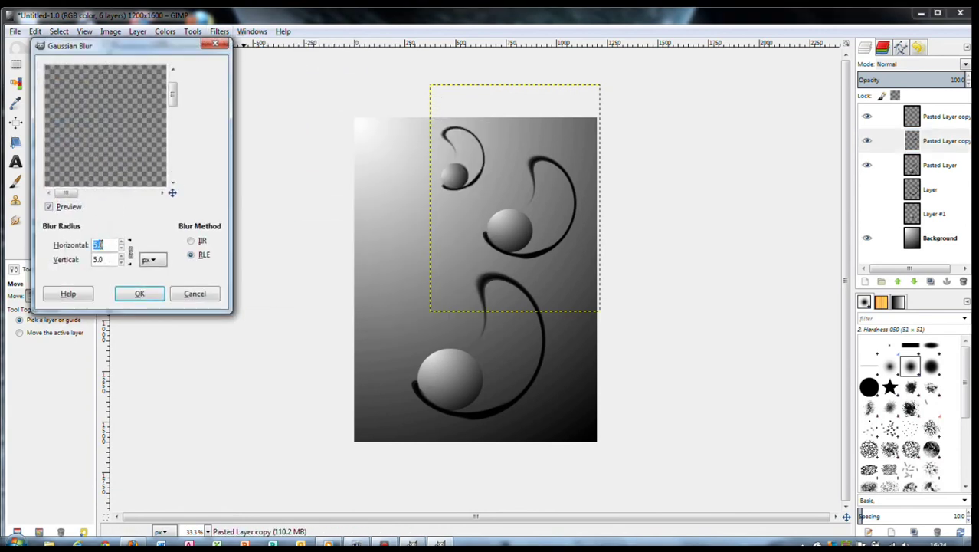
pyautogui.click(142, 293)
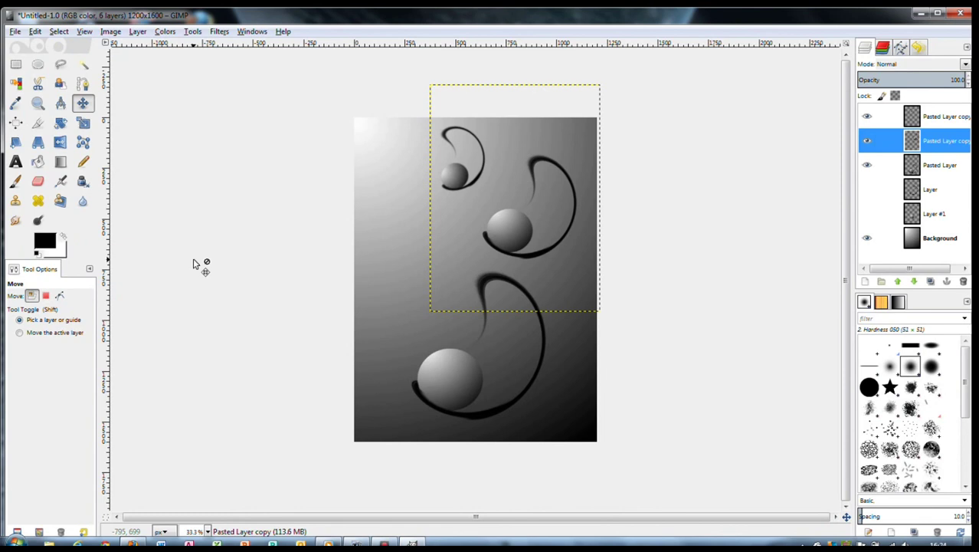
pyautogui.click(943, 239)
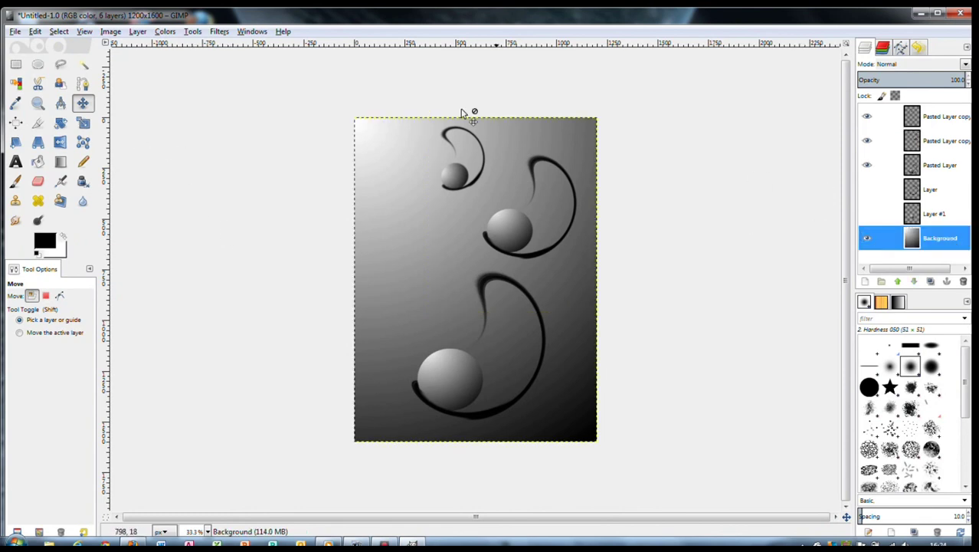
# Step: Set the foreground colour to dark brown 201205 and apply Gradient Map to the Background layer
pyautogui.click(45, 244)
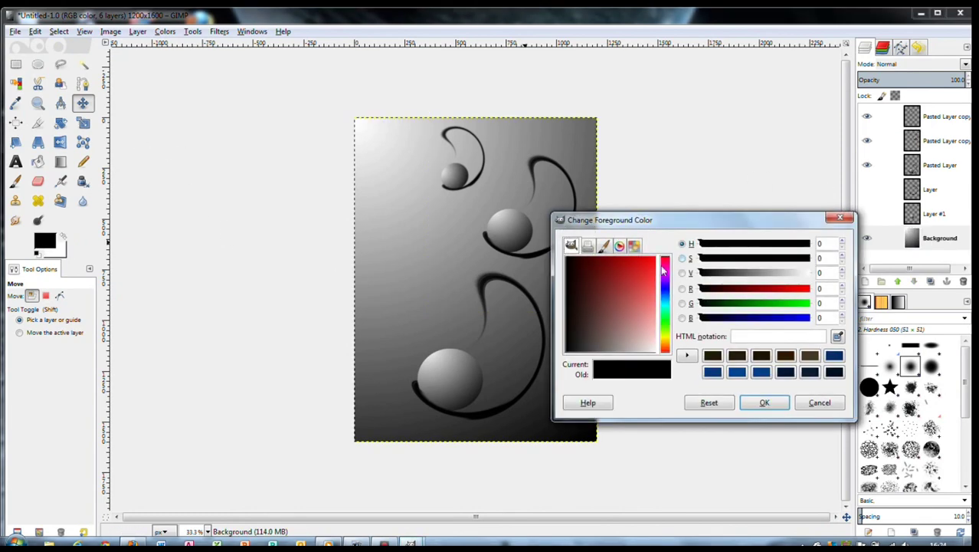
pyautogui.click(761, 357)
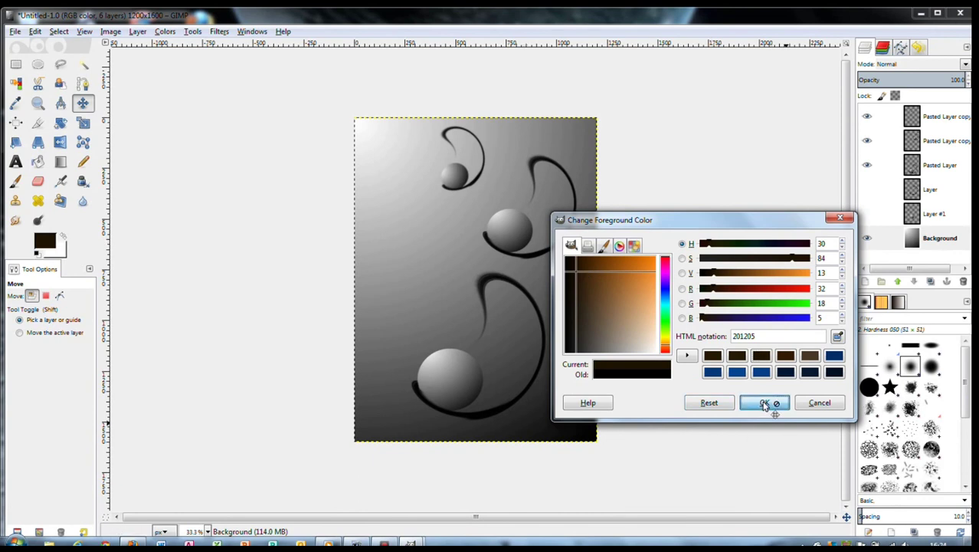
pyautogui.click(765, 402)
pyautogui.click(165, 31)
pyautogui.moveTo(177, 253)
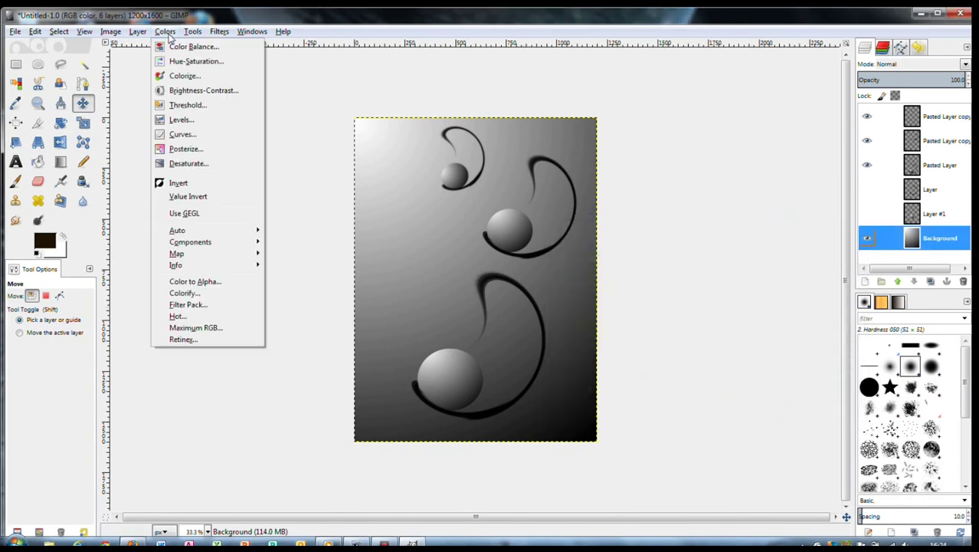
pyautogui.click(308, 309)
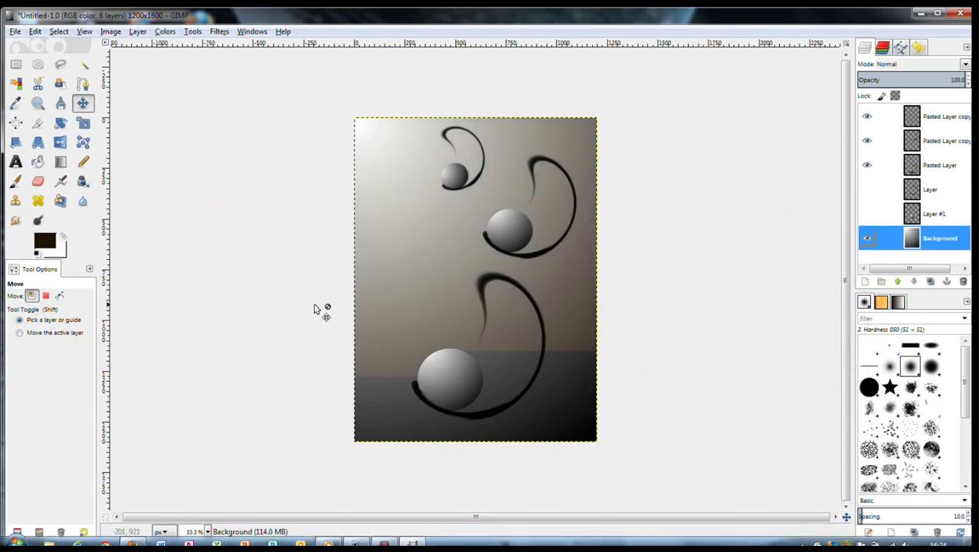